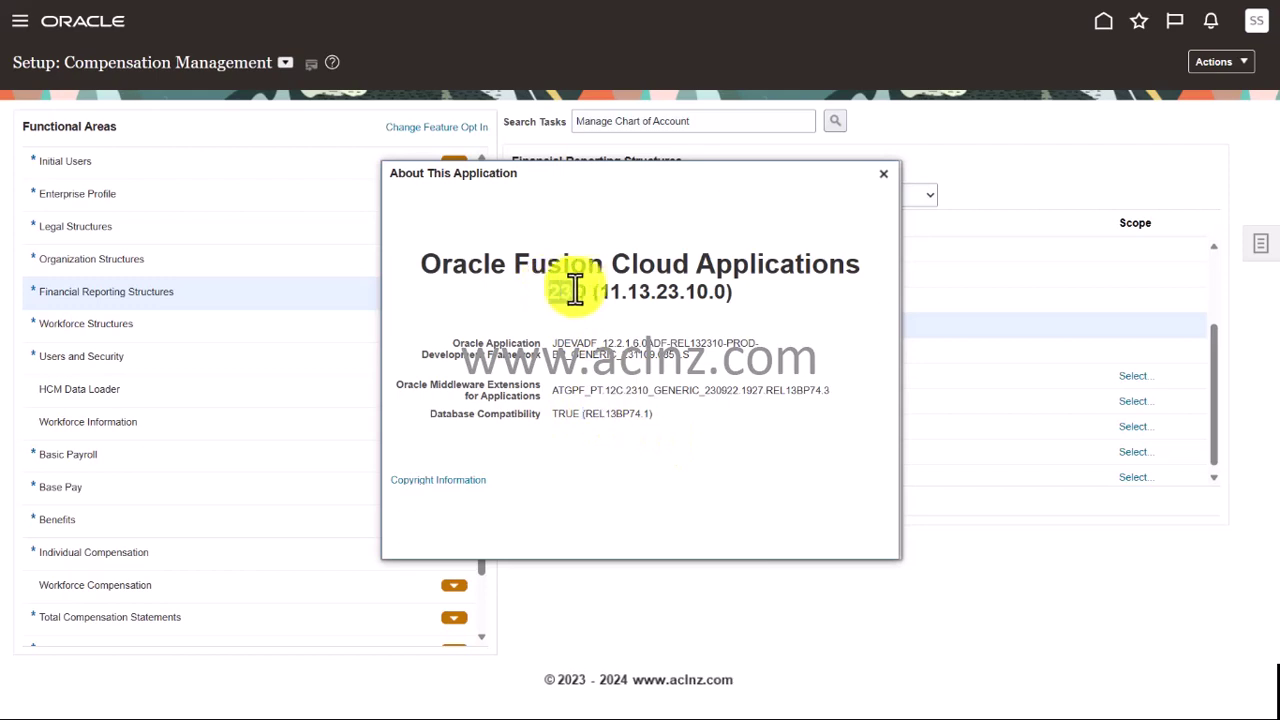
Step: Close the application version information and start a new calendar from the Manage Accounting Calendars task
left_click(426, 250)
left_click(885, 180)
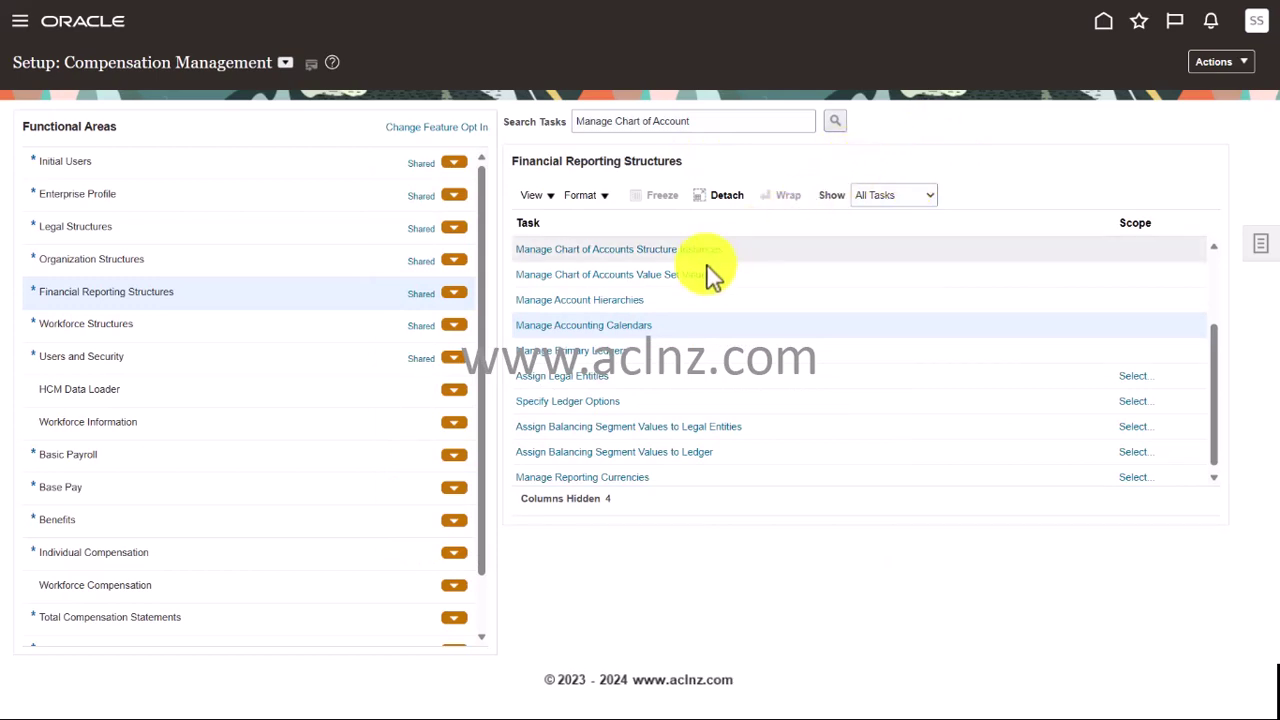
left_click(628, 327)
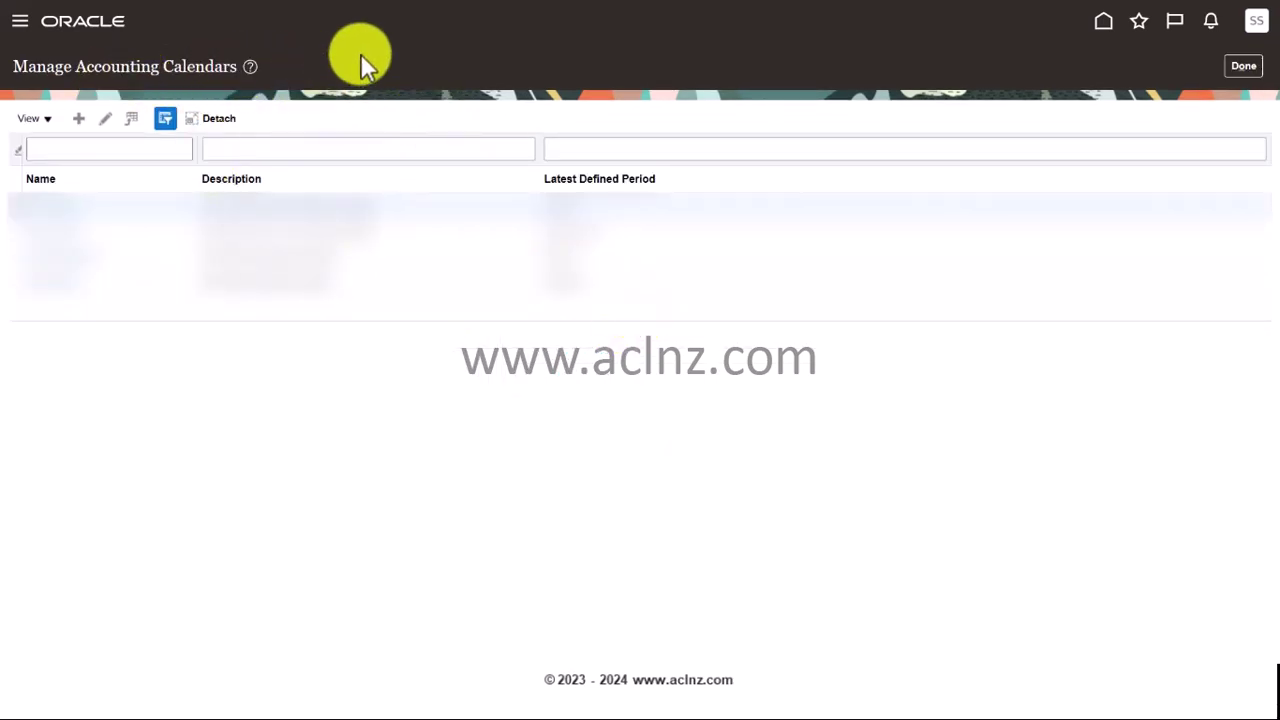
left_click(84, 122)
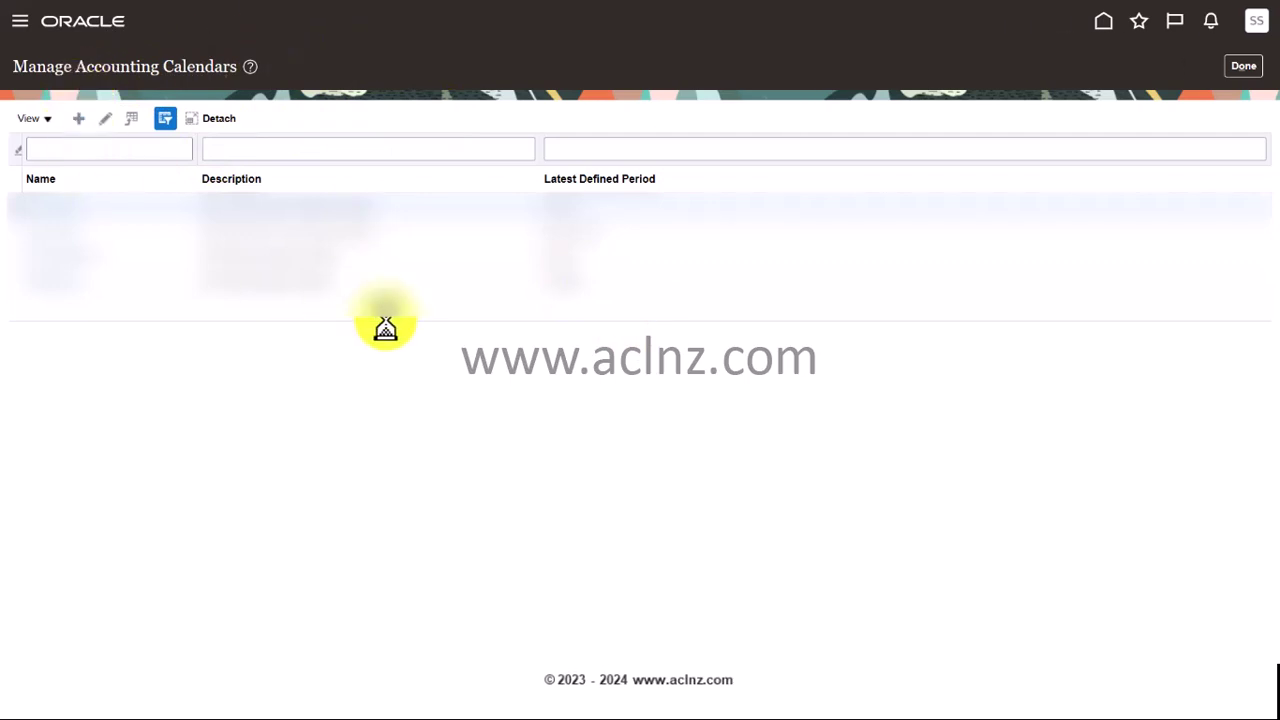
Step: Name the new accounting calendar OR_APR_MAR
left_click(370, 135)
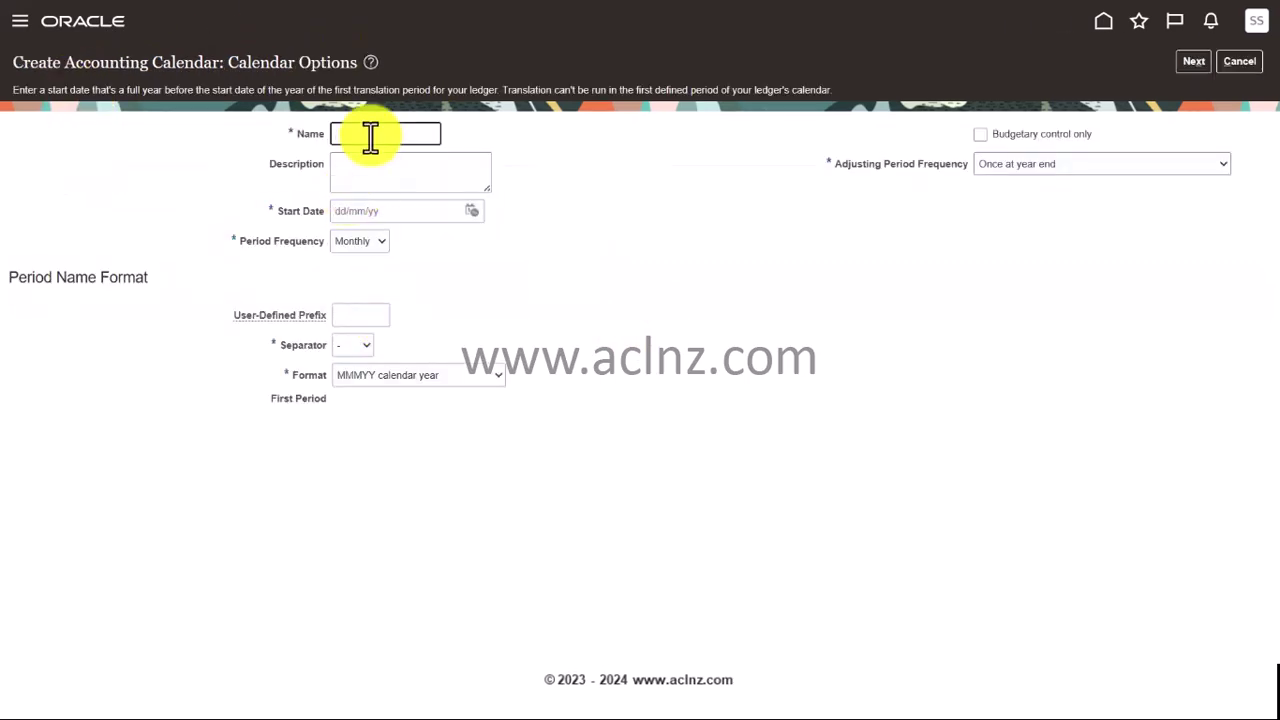
type("CRA")
key("Caps_Lock")
type("AN")
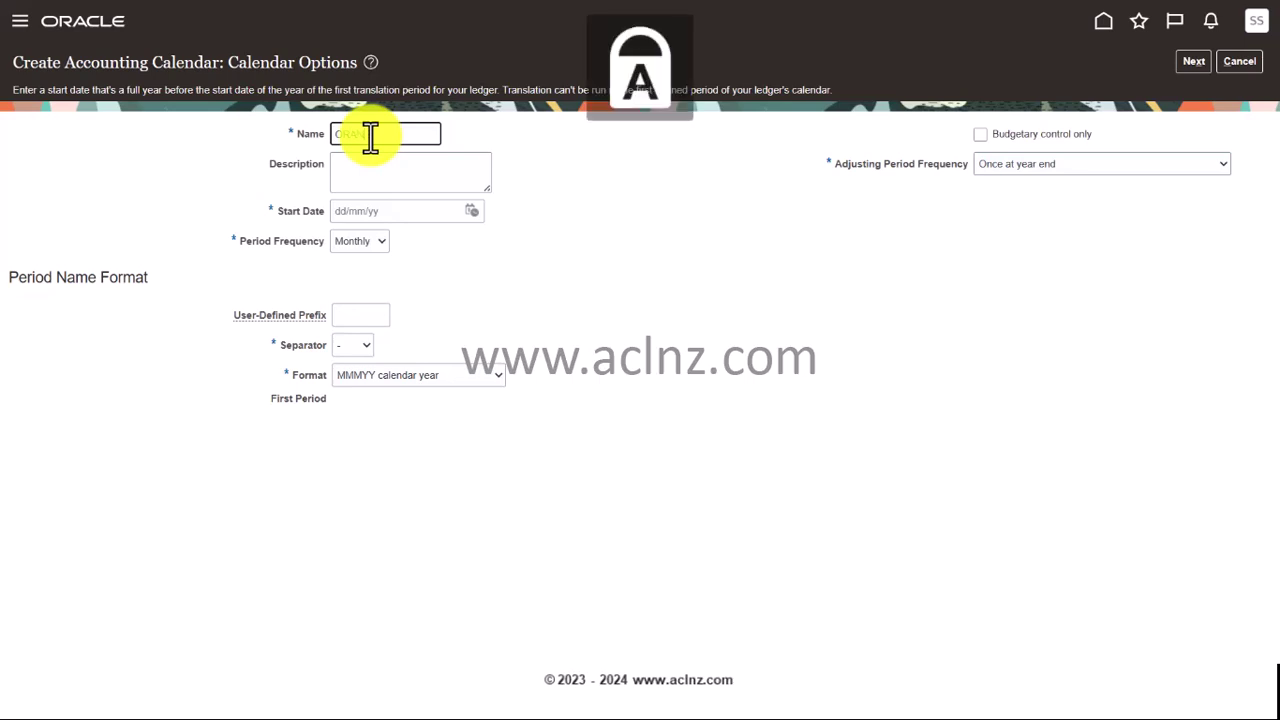
type("Acc")
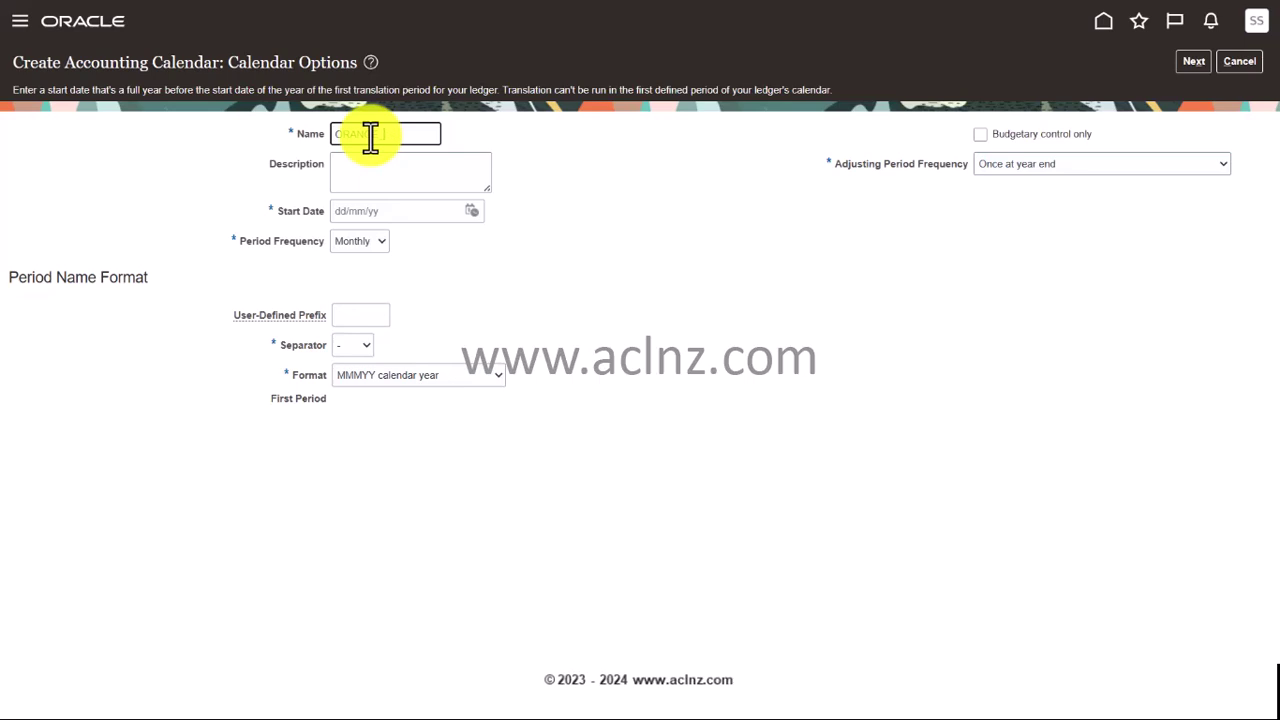
type("ISCAL_A")
key("BackSpace")
key("BackSpace")
key("BackSpace")
key("BackSpace")
key("BackSpace")
key("BackSpace")
key("BackSpace")
key("BackSpace")
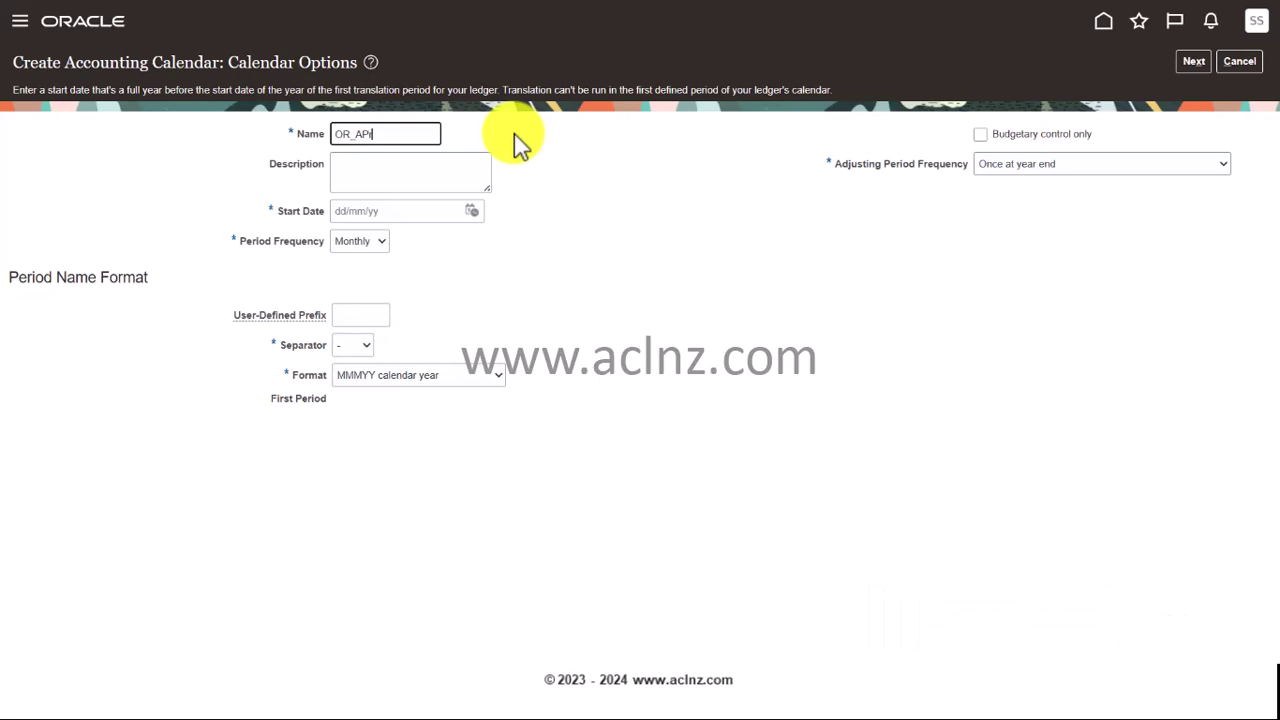
type("R_MAR")
Step: Enter "Orange Apr to March Fiscal Calendar" as the accounting calendar's description
left_click(372, 180)
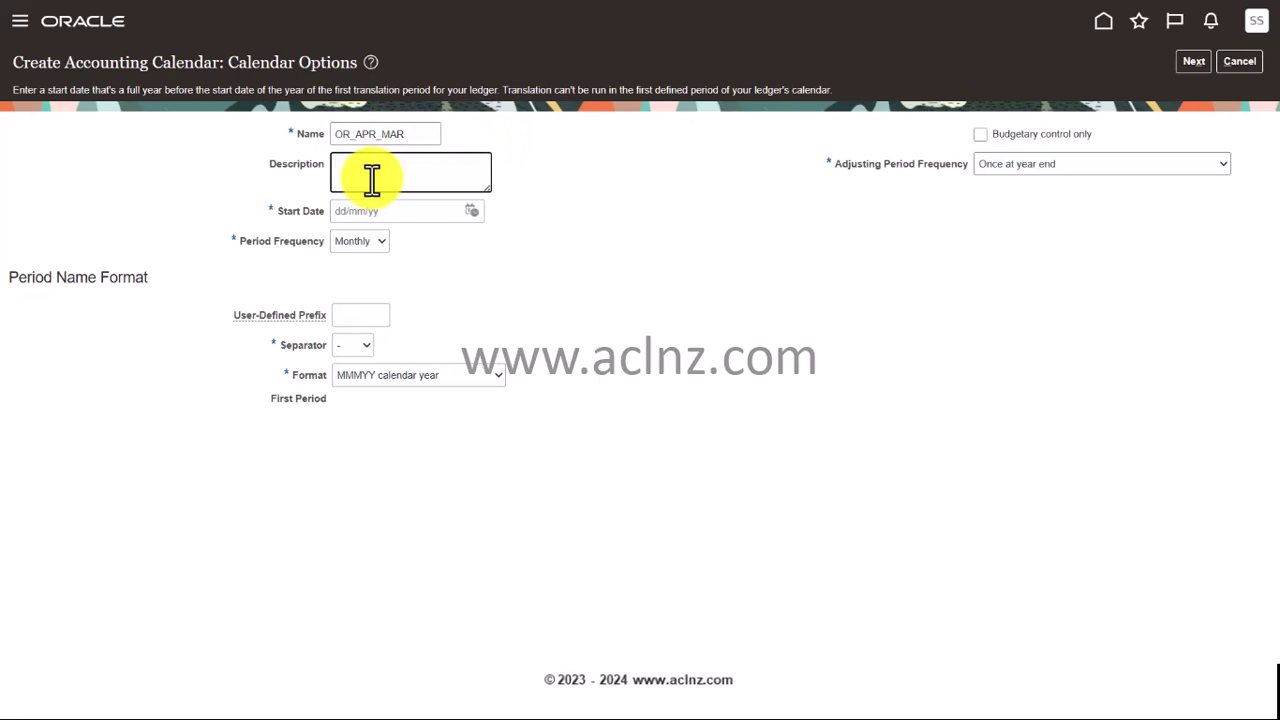
key("Caps_Lock")
type("OR April ")
type("to Marc")
type("h Fisca")
type("l Calend")
type("ar")
Step: Set the calendar's start date to 1 April 2023 (01/04/23)
left_click(380, 212)
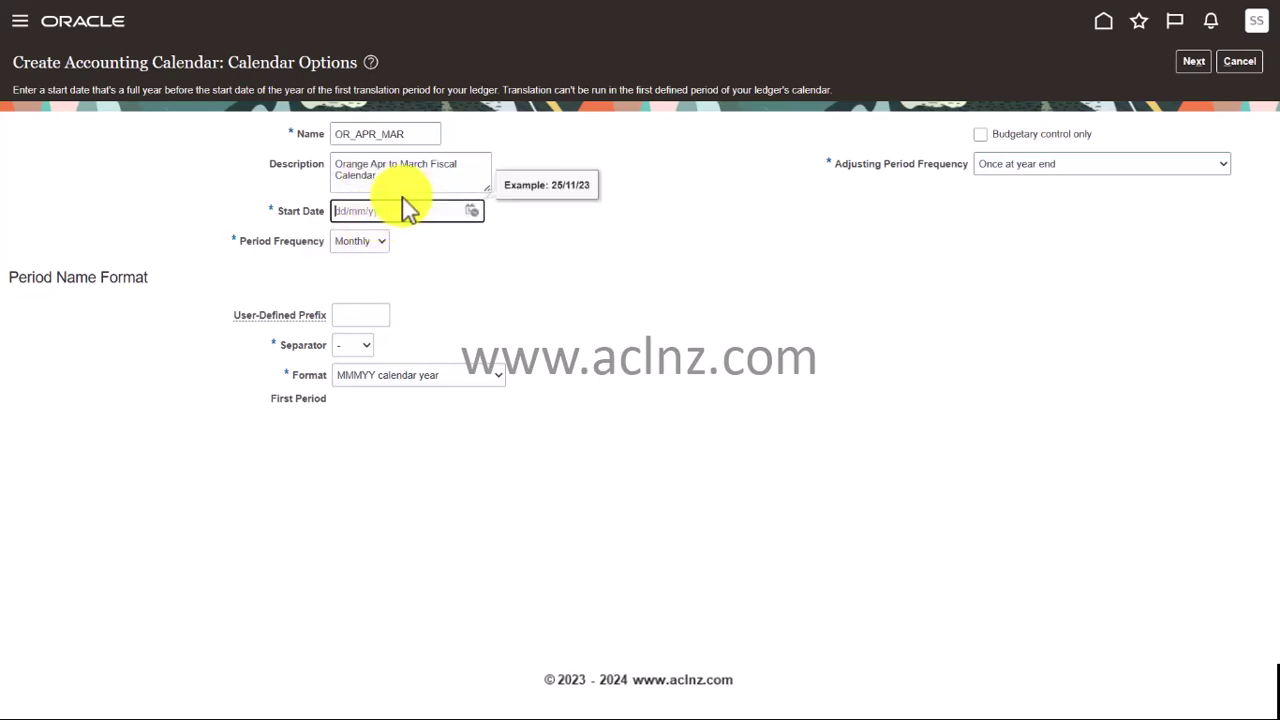
left_click(472, 212)
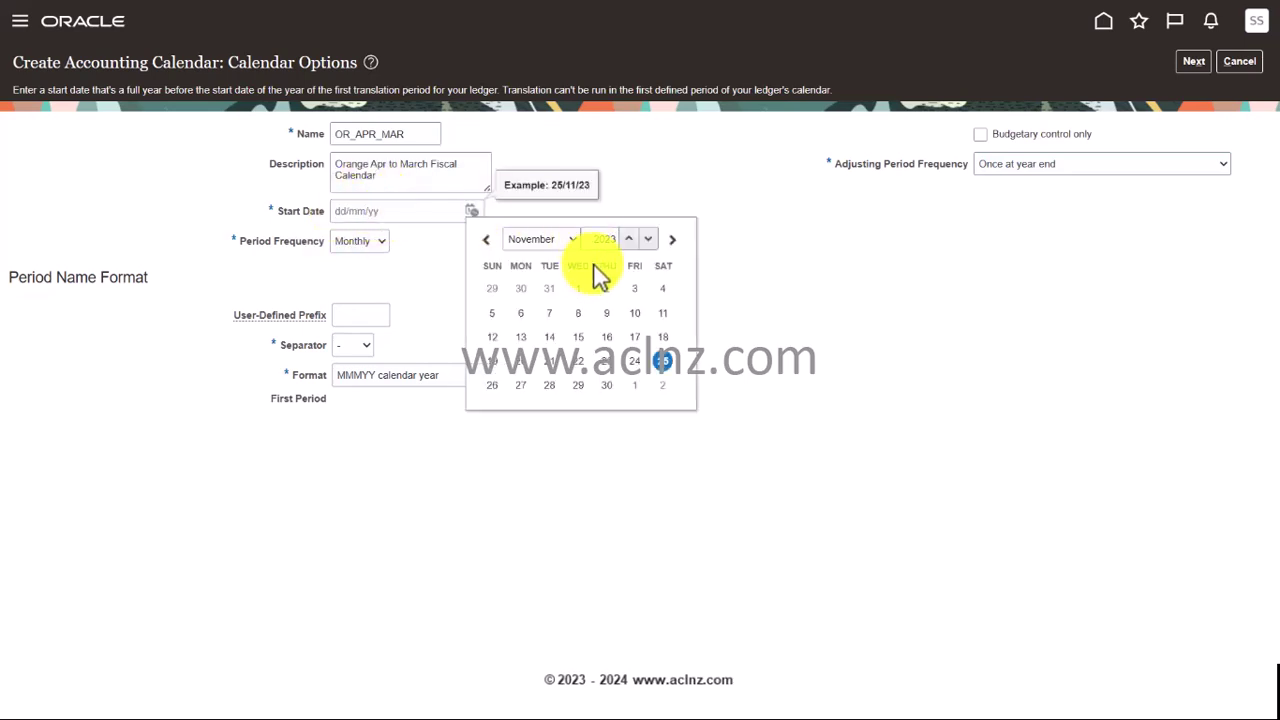
left_click(575, 240)
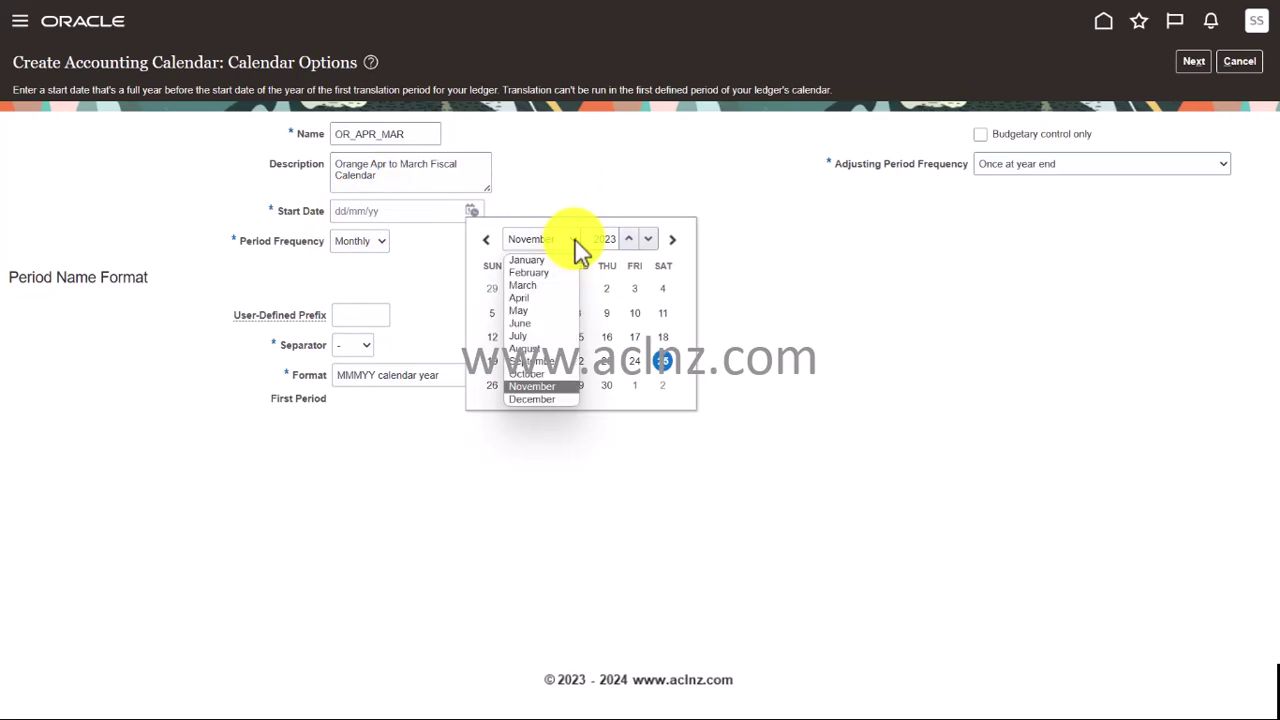
left_click(556, 288)
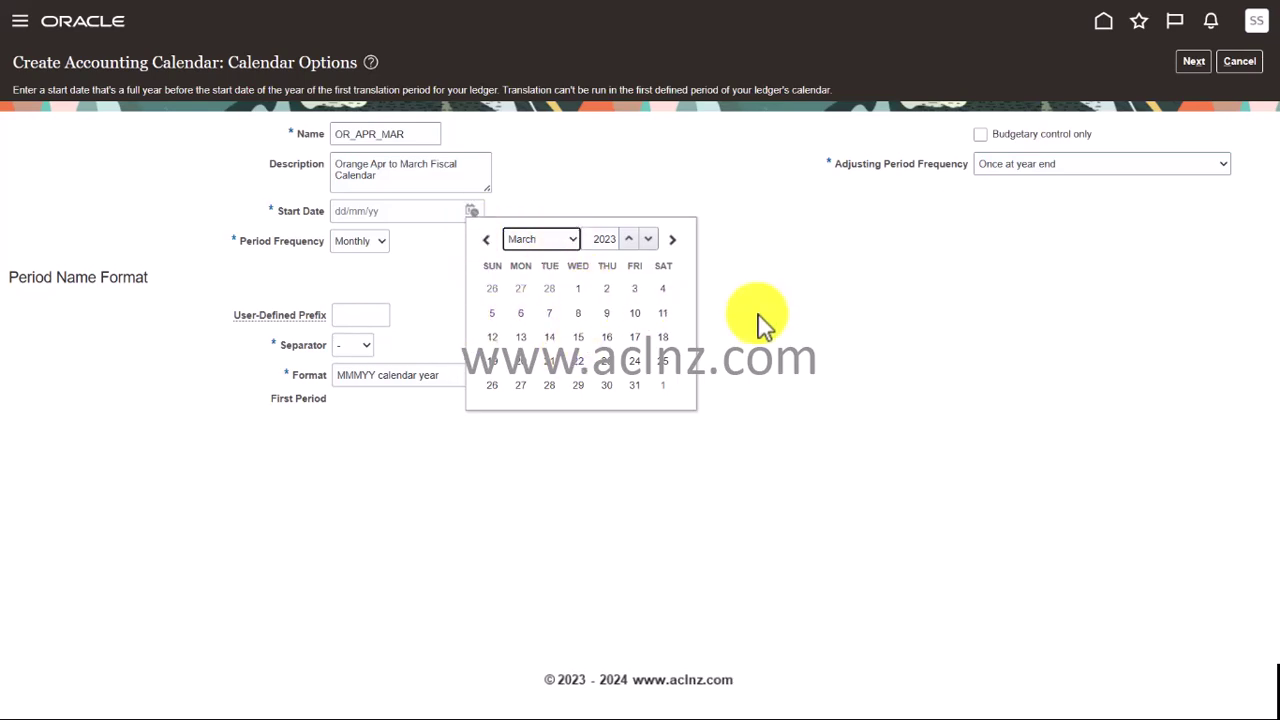
left_click(562, 241)
left_click(550, 294)
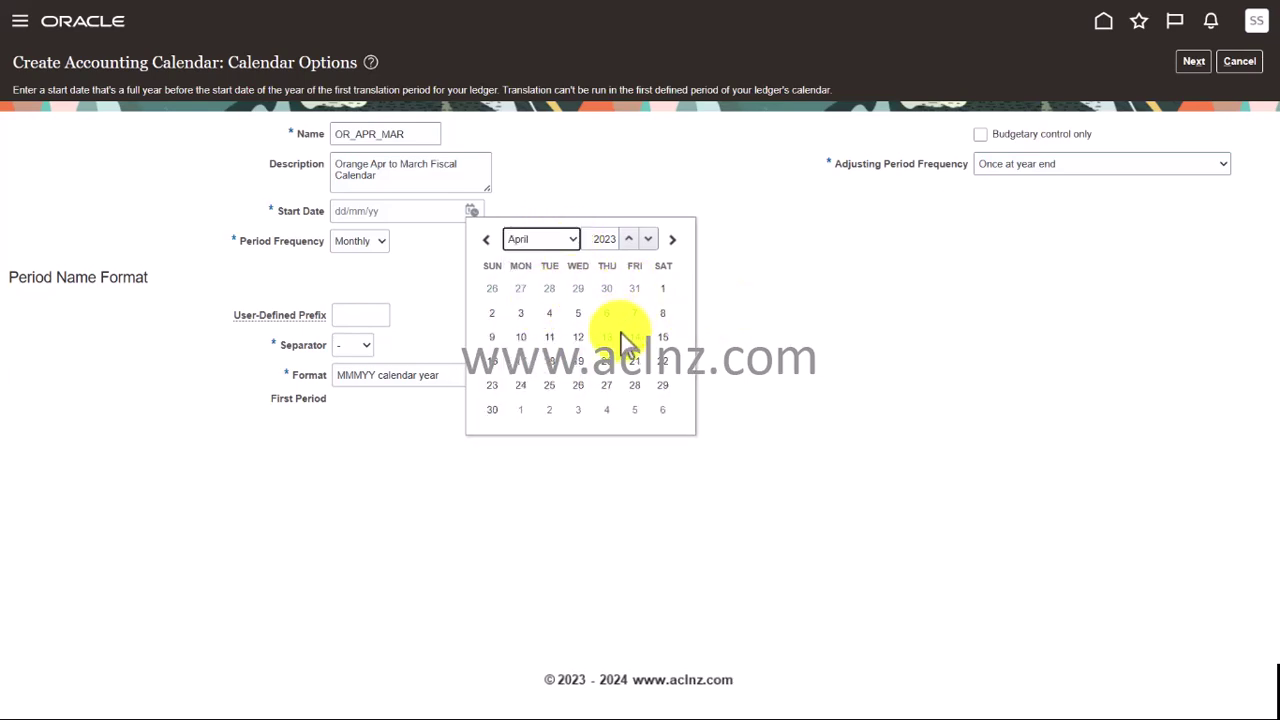
left_click(662, 289)
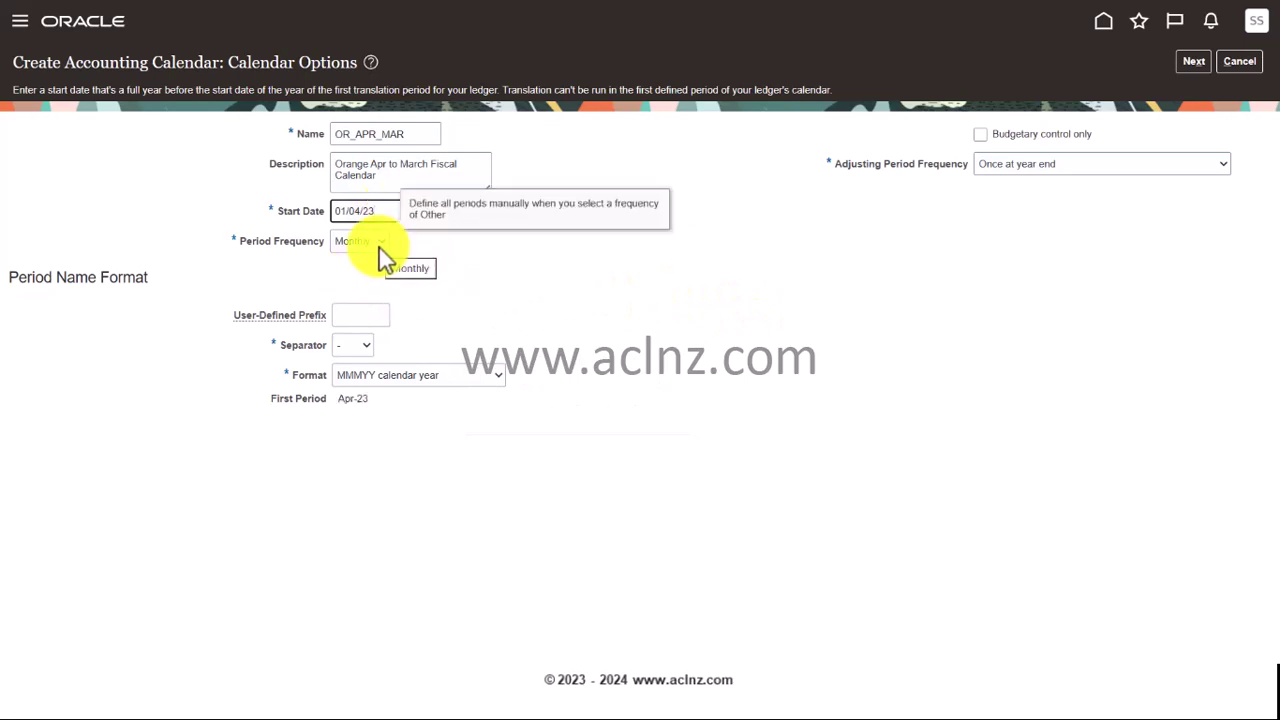
Step: Set the period name format to MMMYY fiscal year, keeping the hyphen separator and the adjusting period once at year end
left_click(368, 346)
left_click(369, 343)
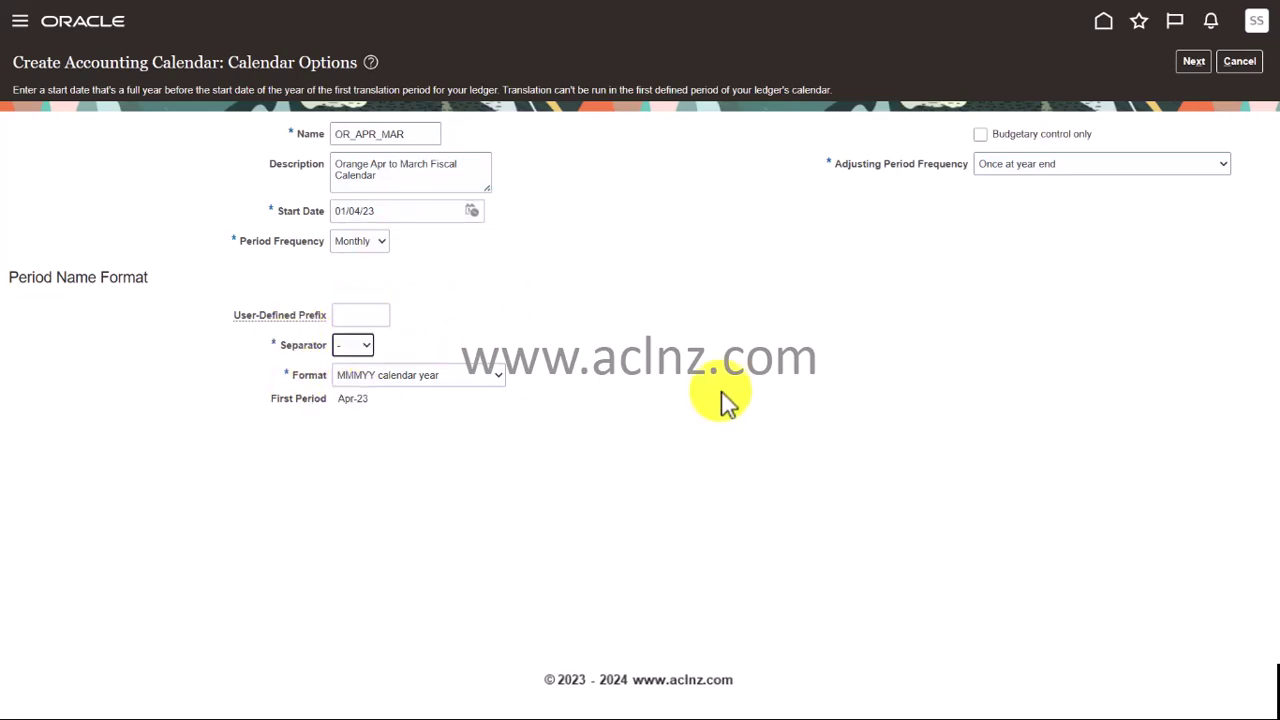
left_click(466, 386)
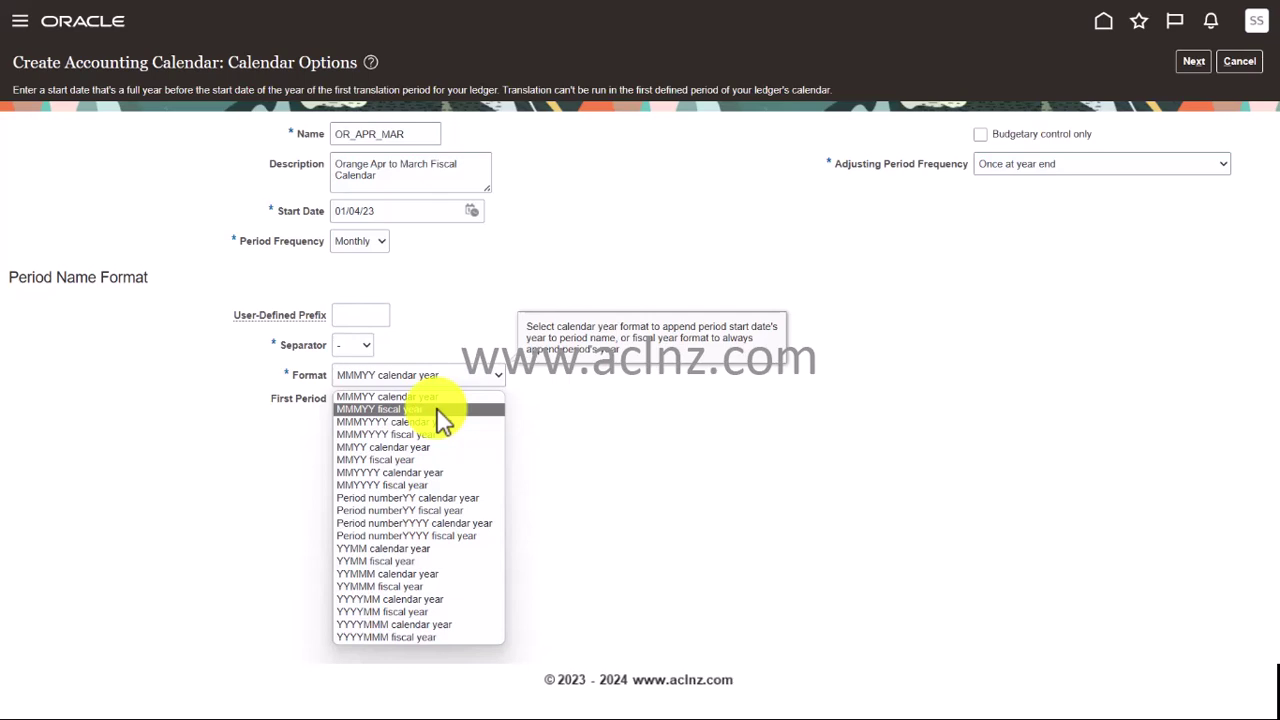
left_click(438, 410)
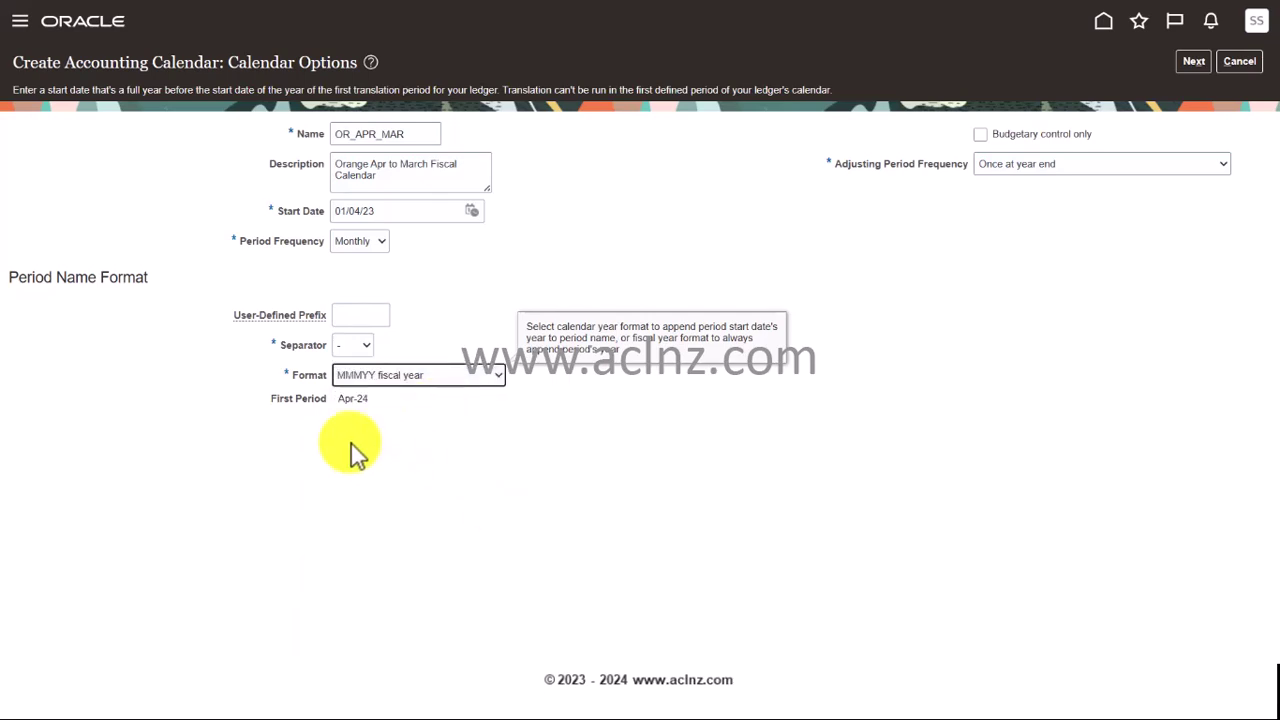
left_click(544, 476)
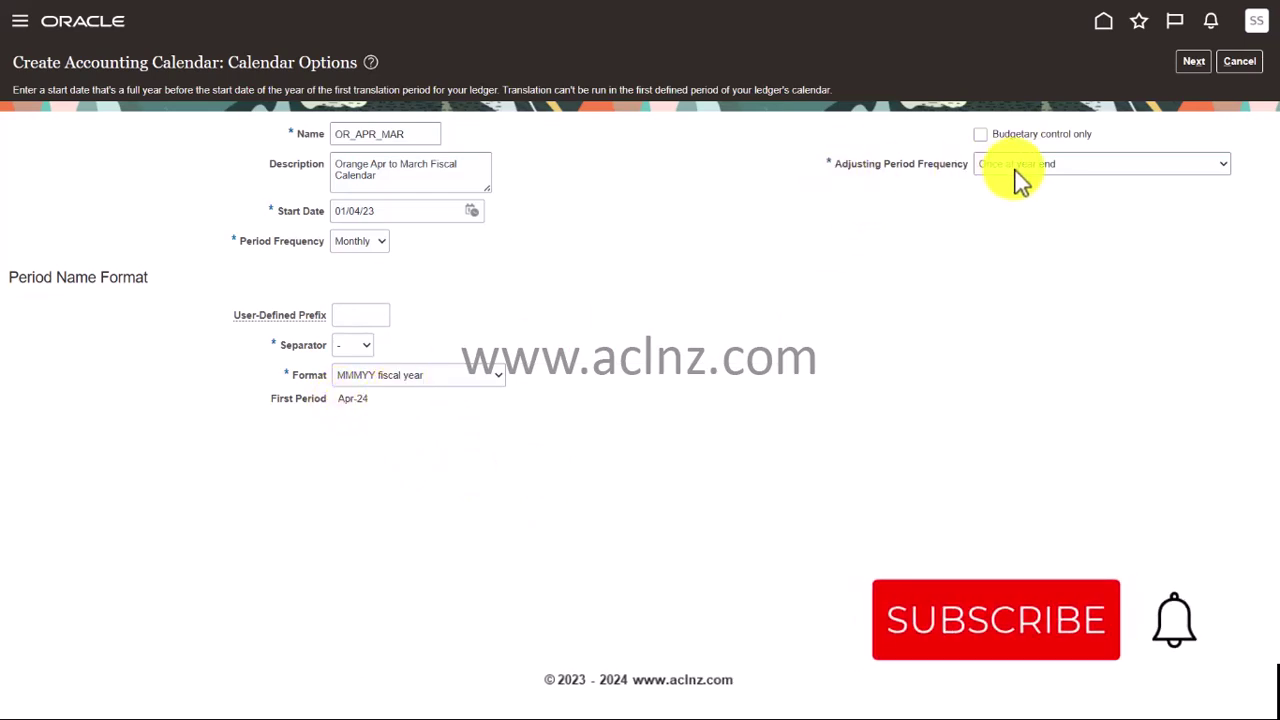
left_click(1090, 170)
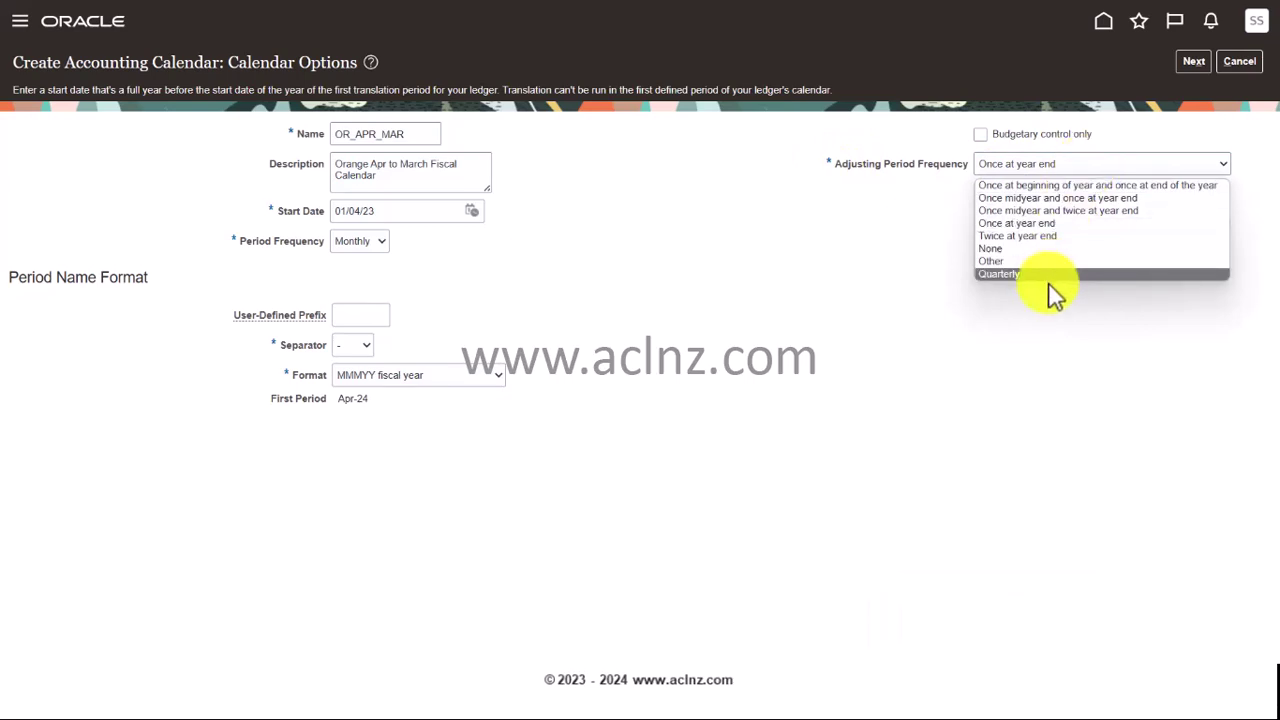
left_click(907, 283)
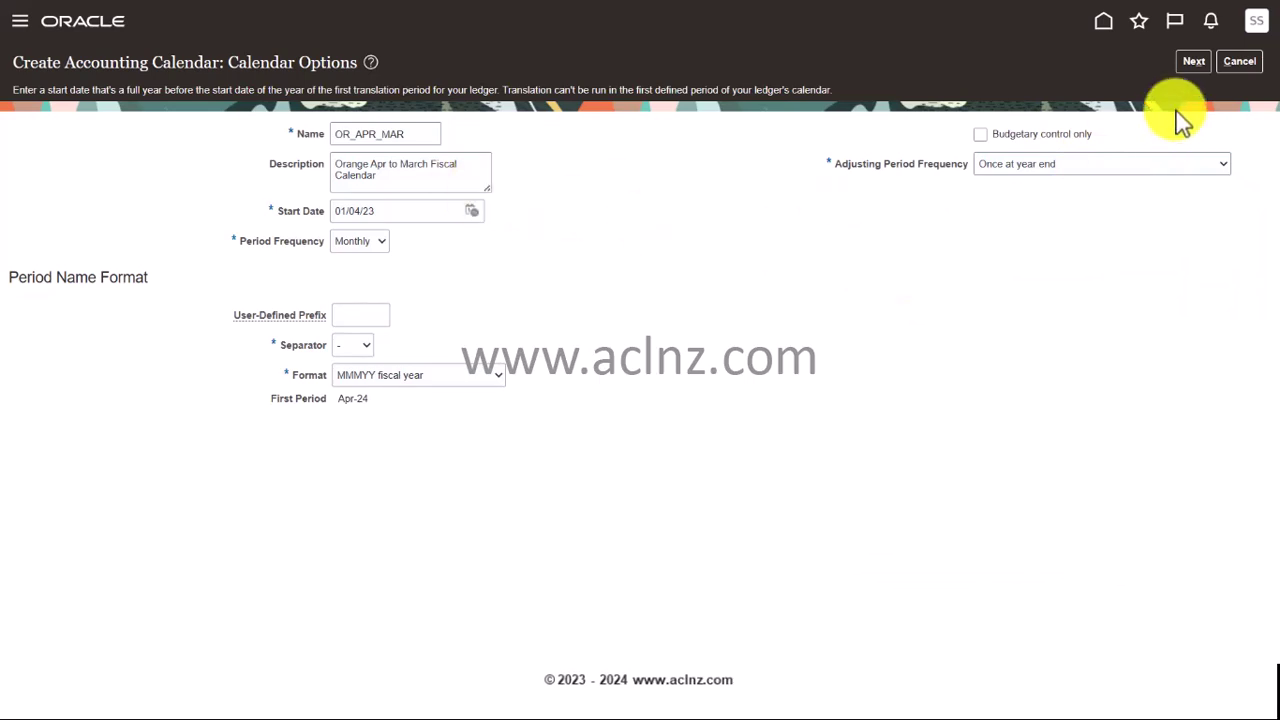
Step: Generate the periods from the 01/04/23 start date for review, and return to the calendar options, discarding them
left_click(1193, 61)
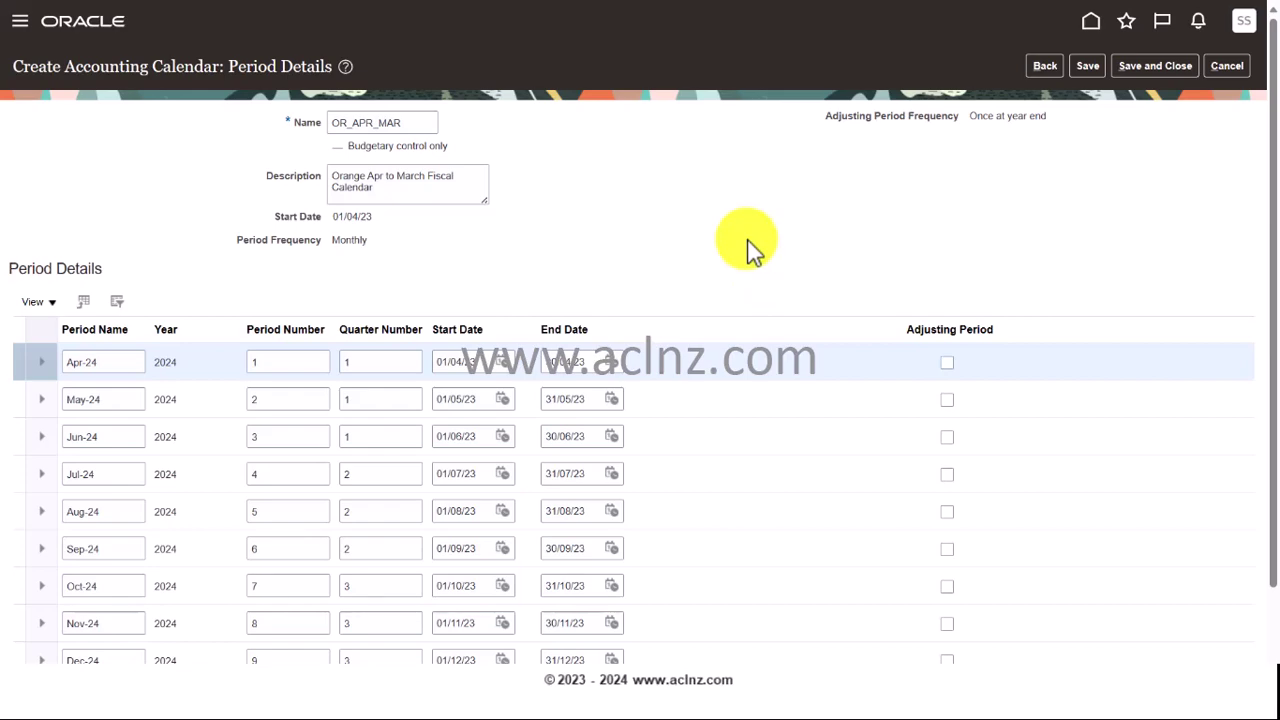
scroll(752, 250, "down", 3)
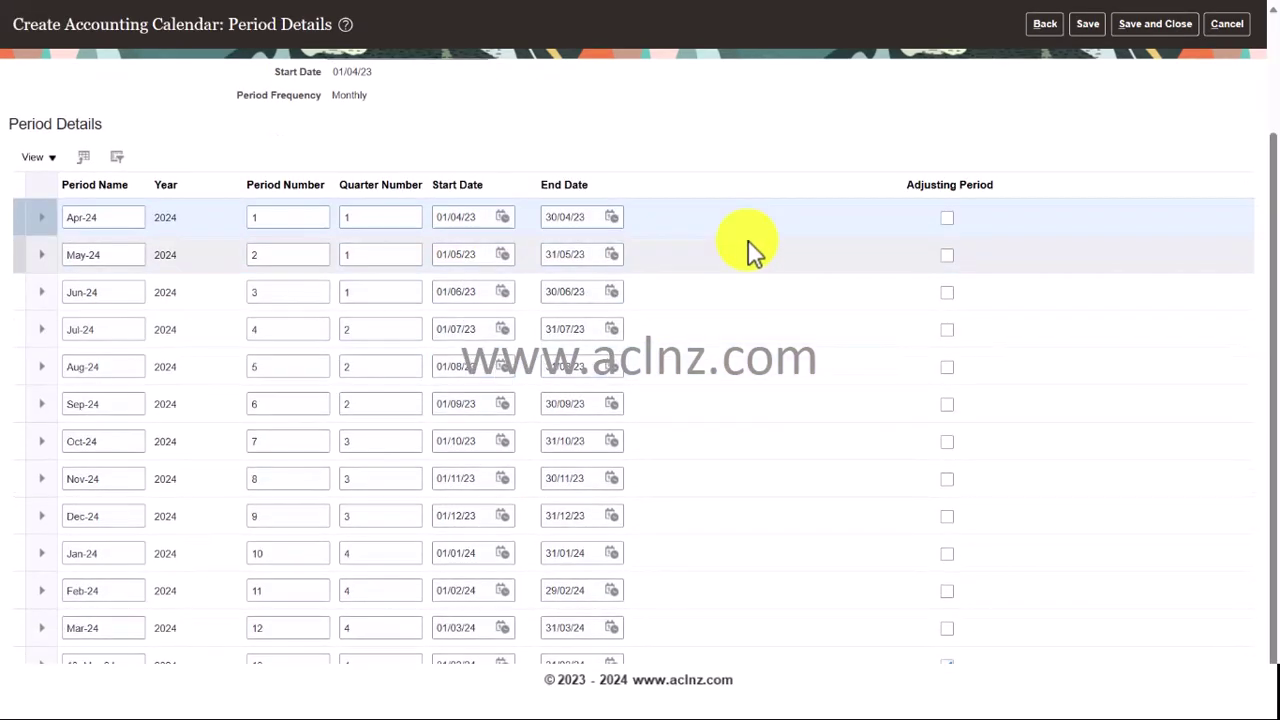
scroll(748, 241, "up", 3)
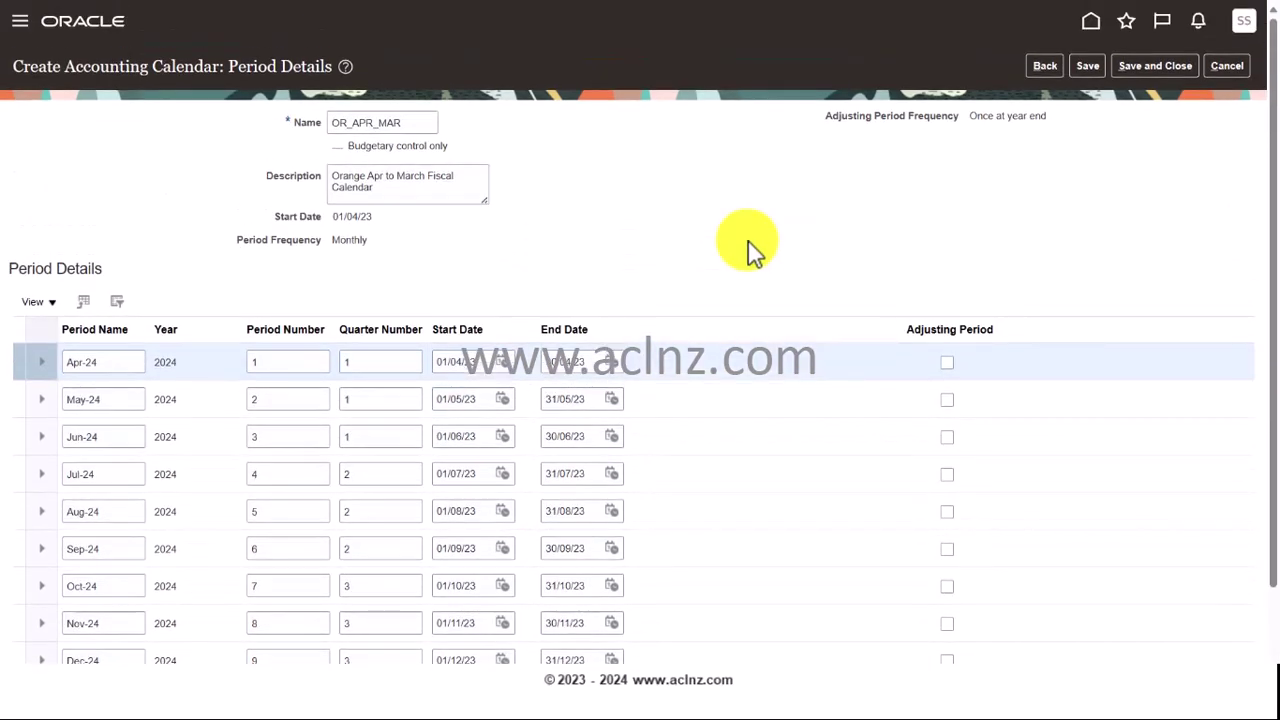
left_click(1044, 66)
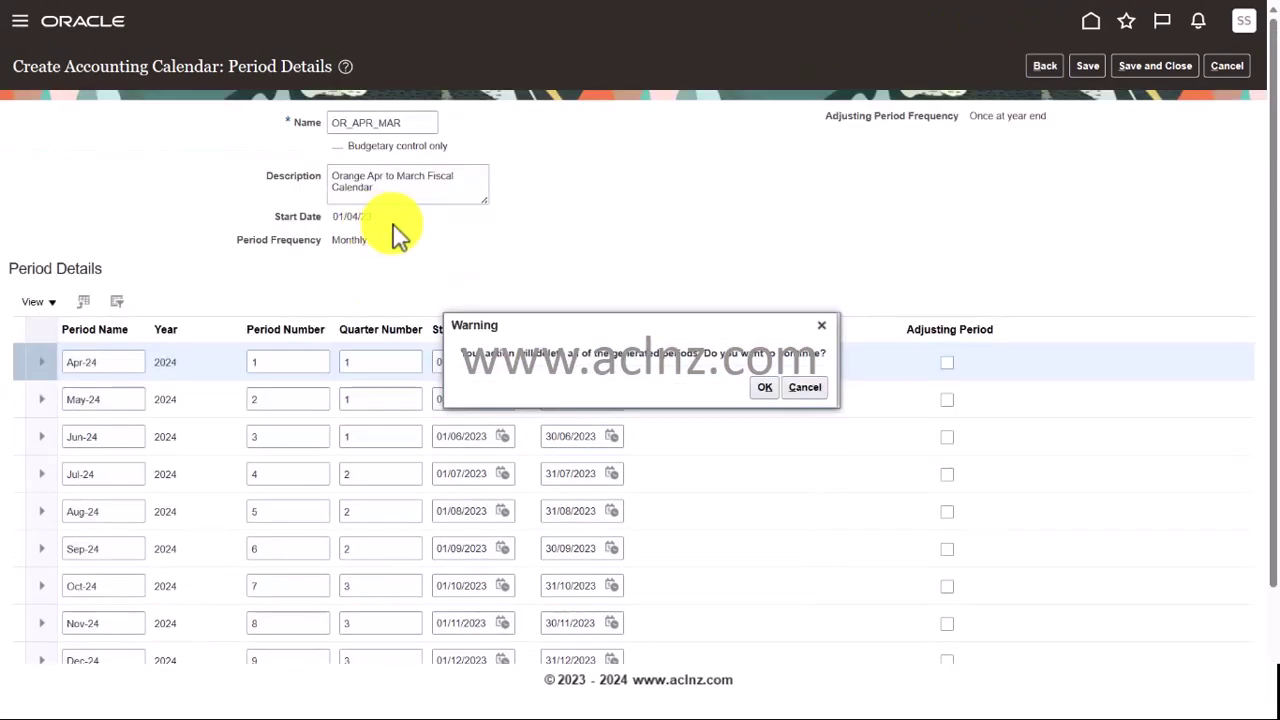
left_click(765, 390)
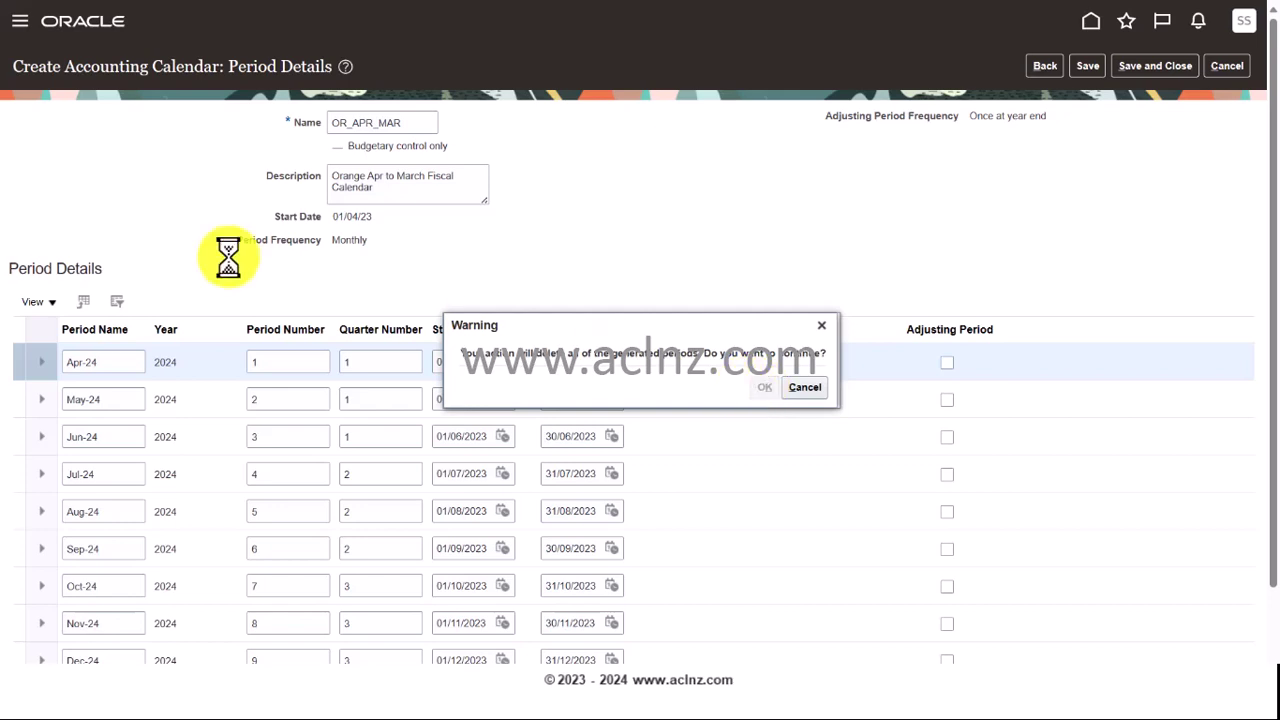
left_click(471, 211)
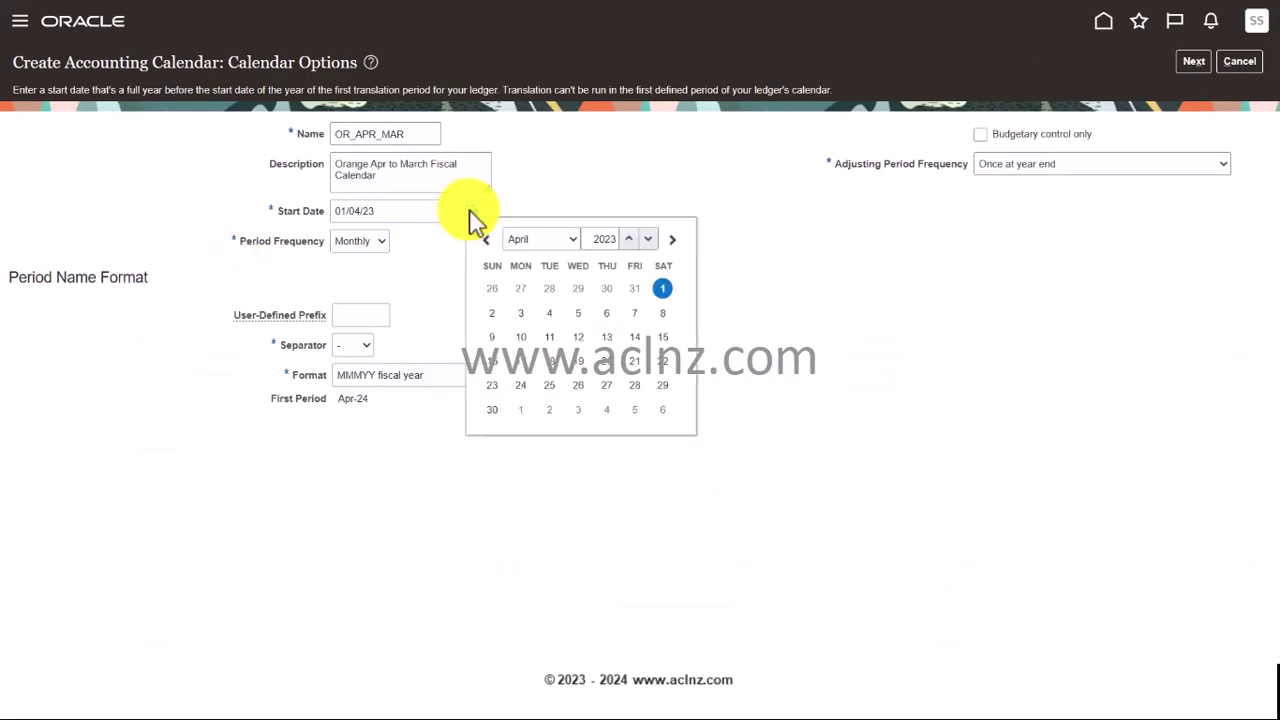
double_click(588, 238)
key("BackSpace")
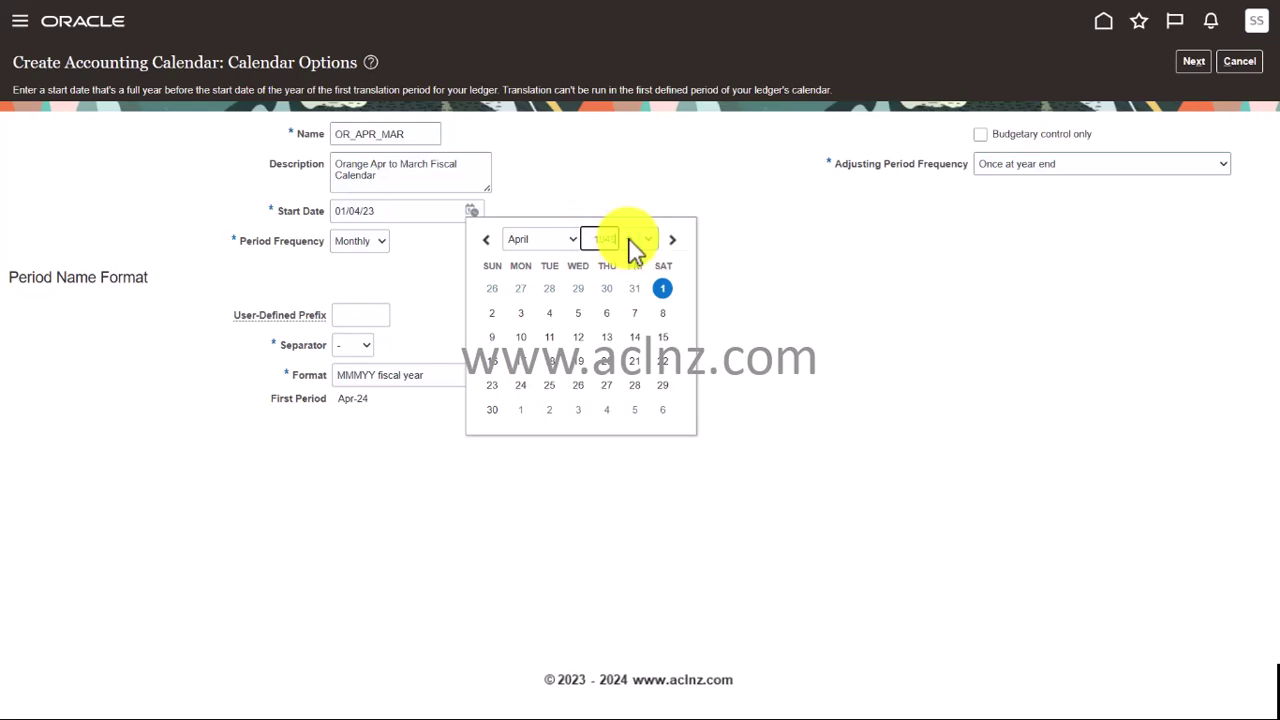
left_click(863, 374)
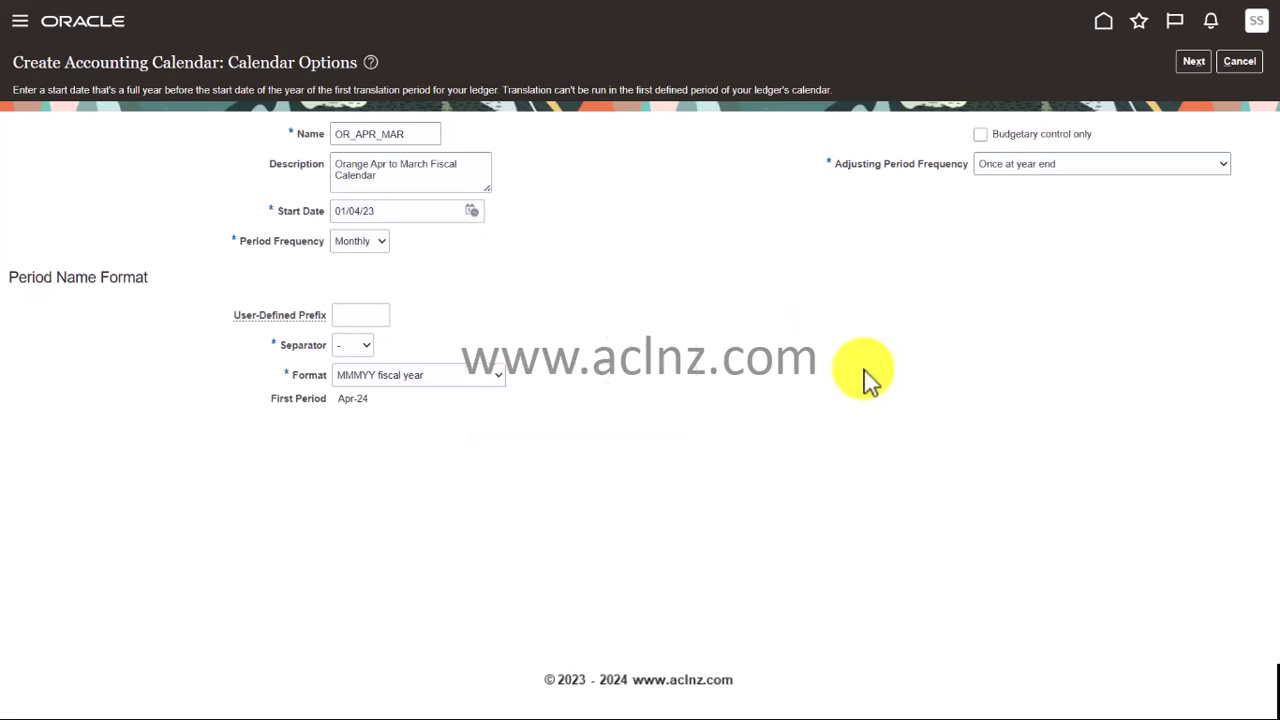
Step: Change the year of the calendar's start date so that it reads 01/04/49
left_click_drag(363, 214, 388, 212)
type("24")
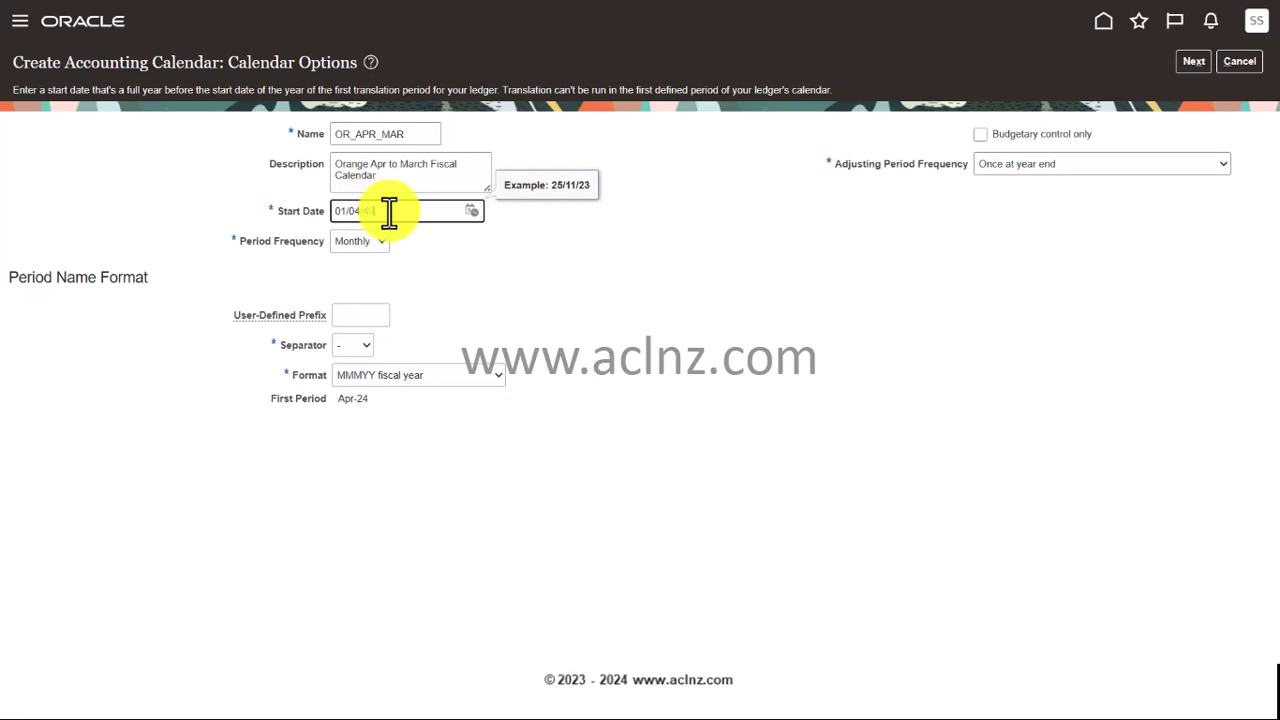
key("Tab")
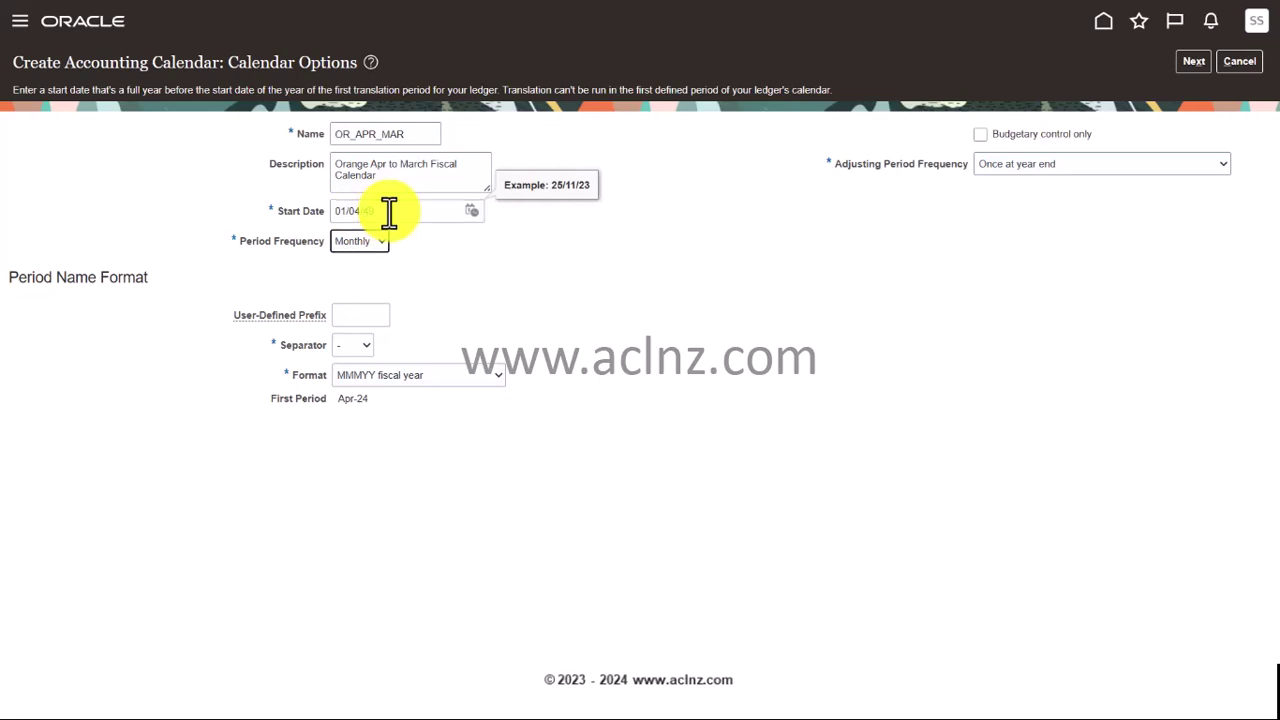
left_click(1005, 316)
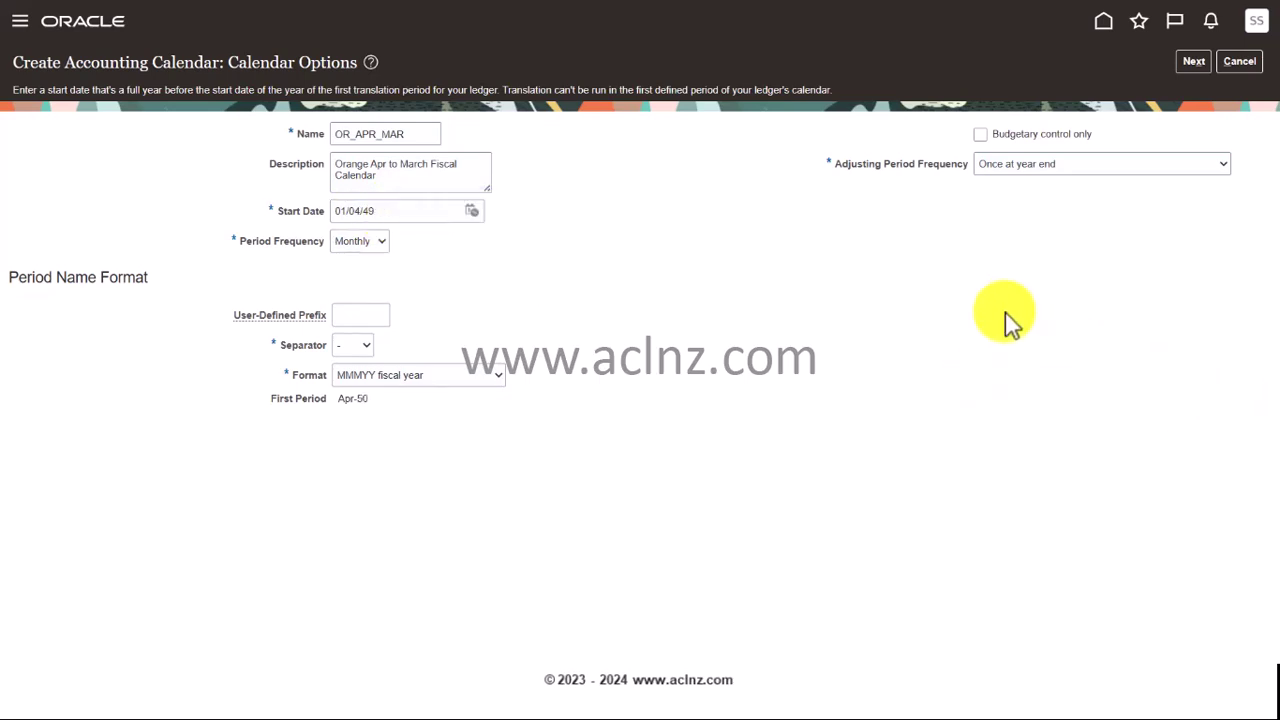
Step: Generate the calendar's periods from the new start date and review their names, quarters, dates and adjusting period
left_click(1193, 62)
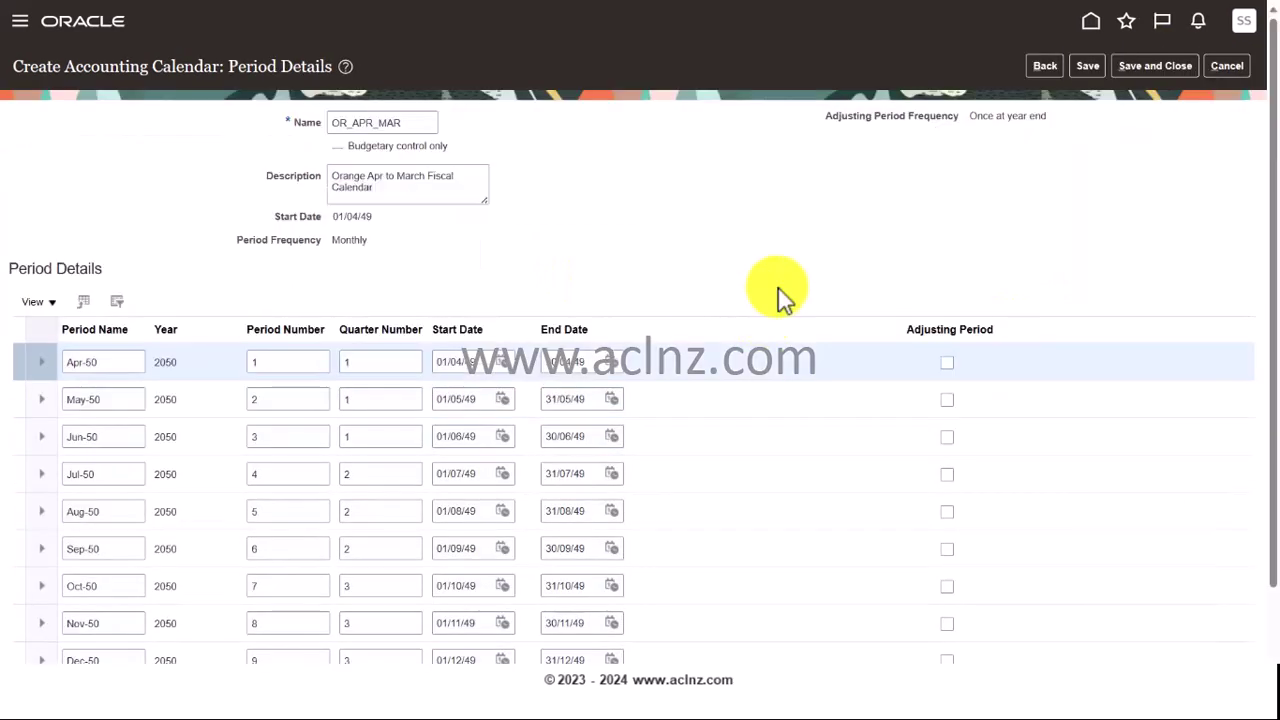
scroll(800, 330, "down", 2)
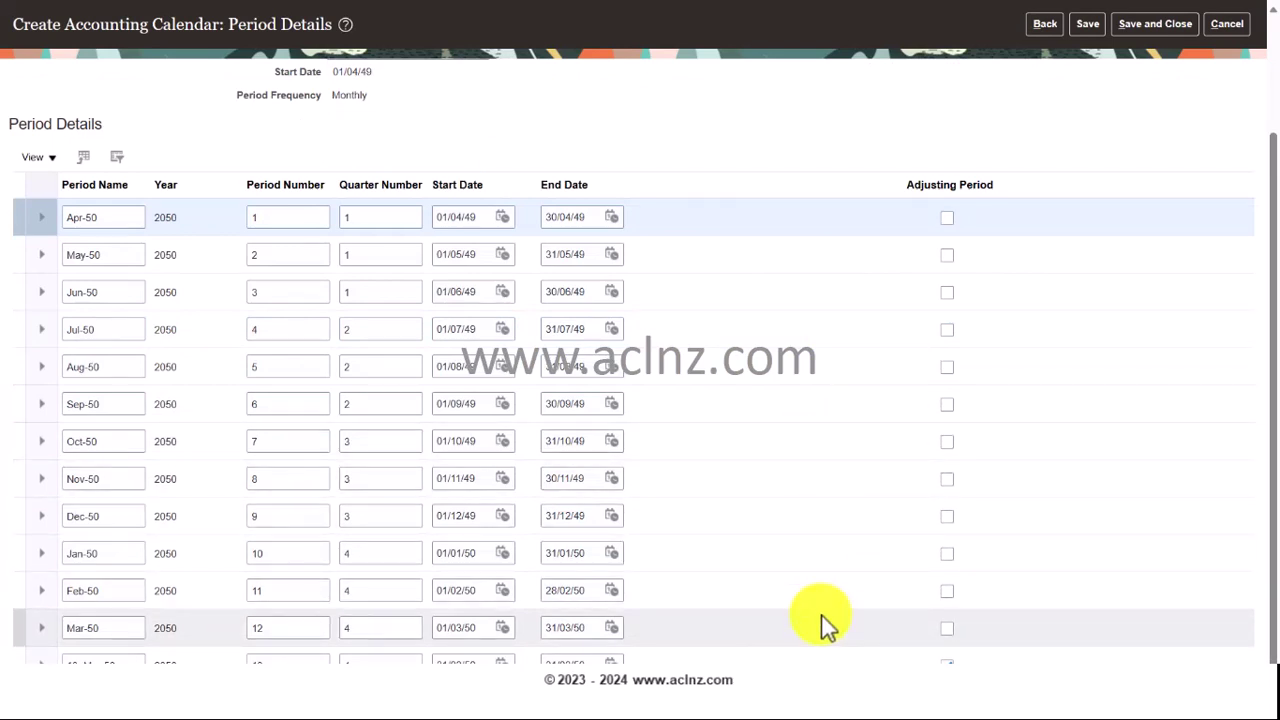
scroll(786, 515, "up", 3)
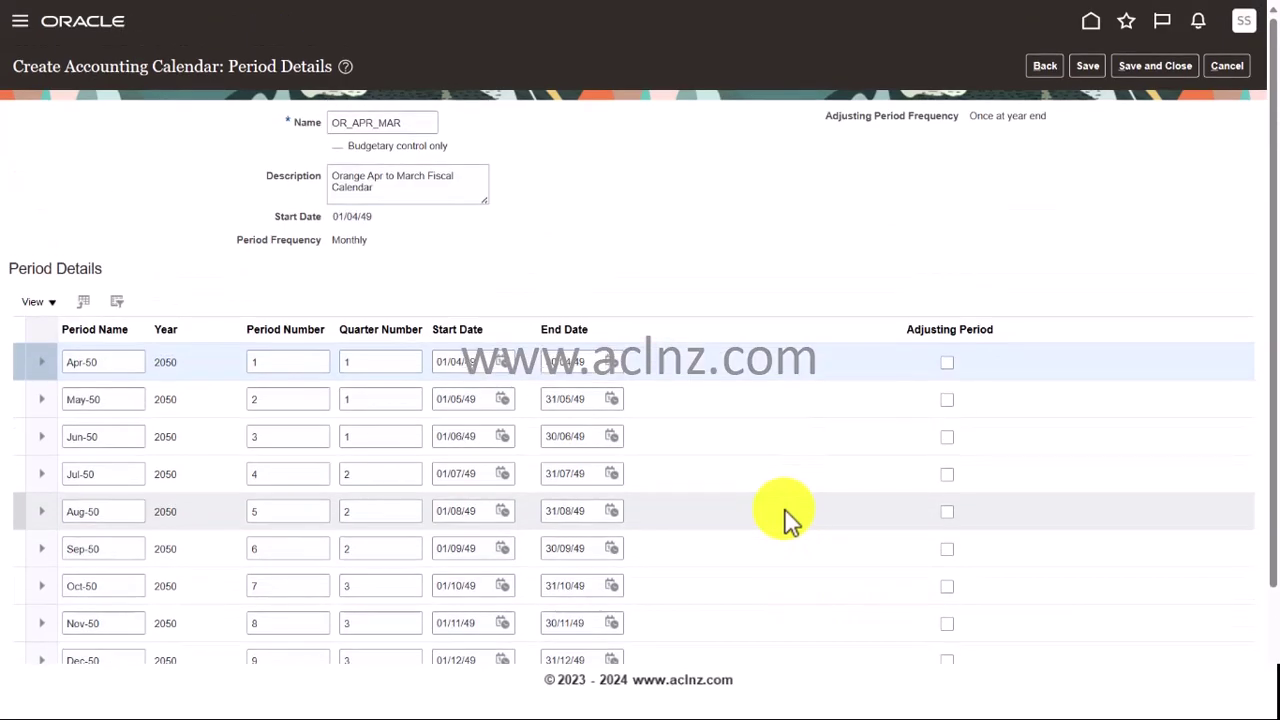
scroll(786, 515, "down", 2)
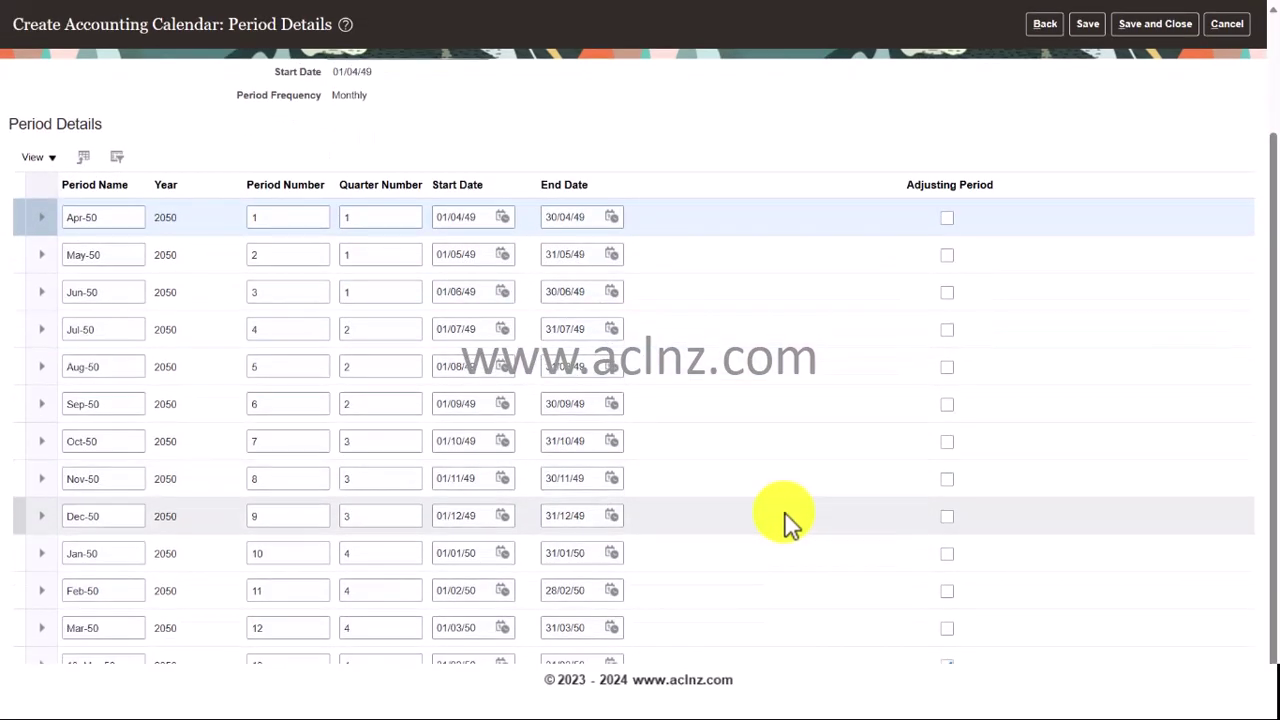
Step: Export the generated periods to a spreadsheet, examine them in Excel, and return to the calendar's period details in the browser
scroll(786, 520, "up", 2)
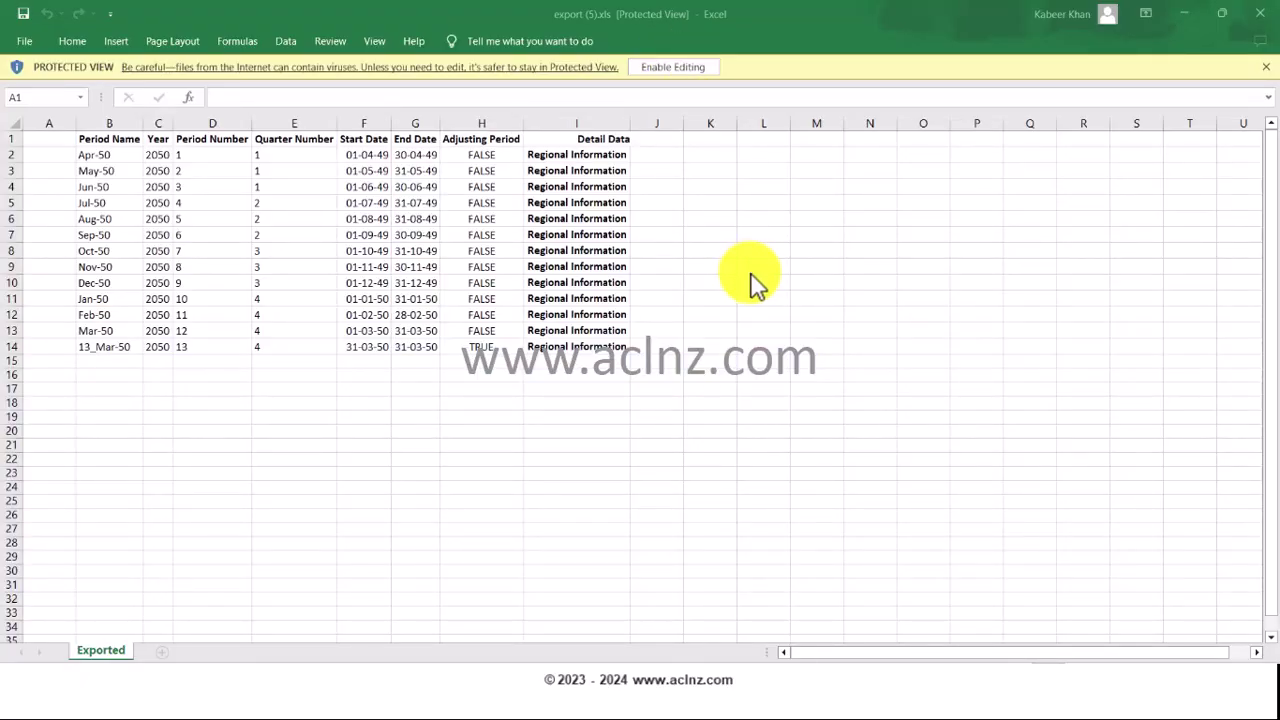
left_click(675, 60)
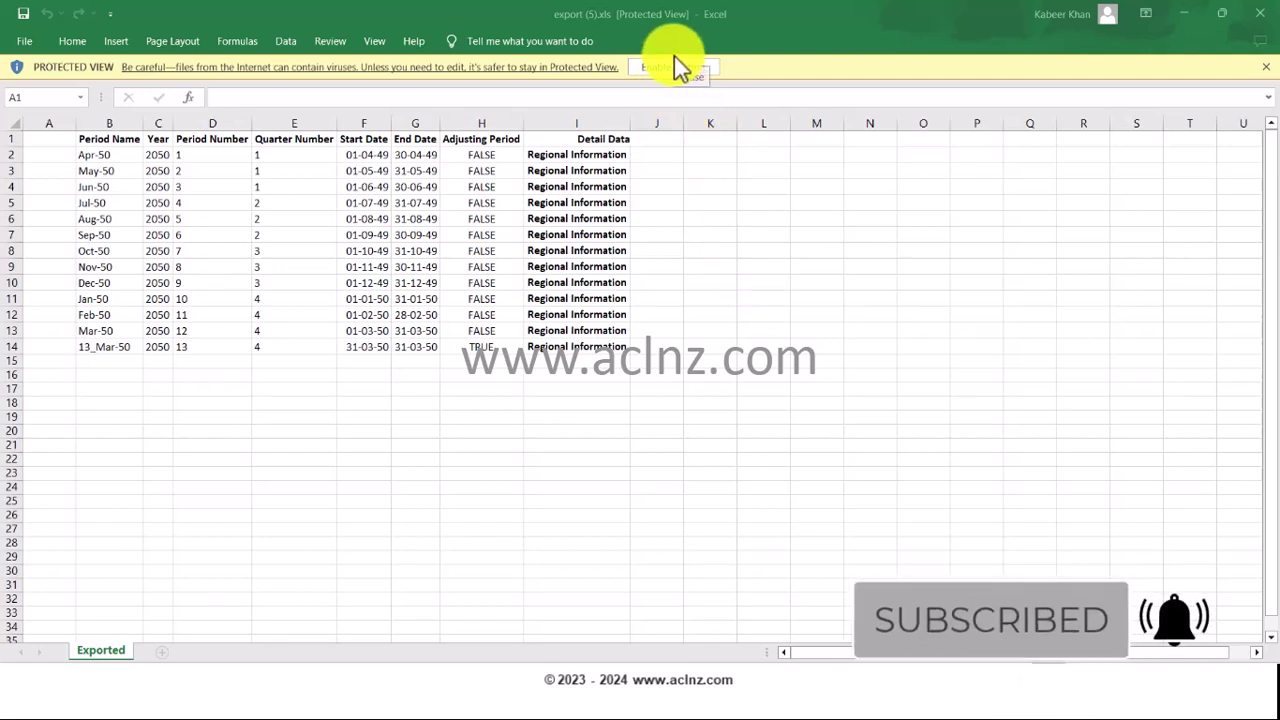
key("alt+Tab")
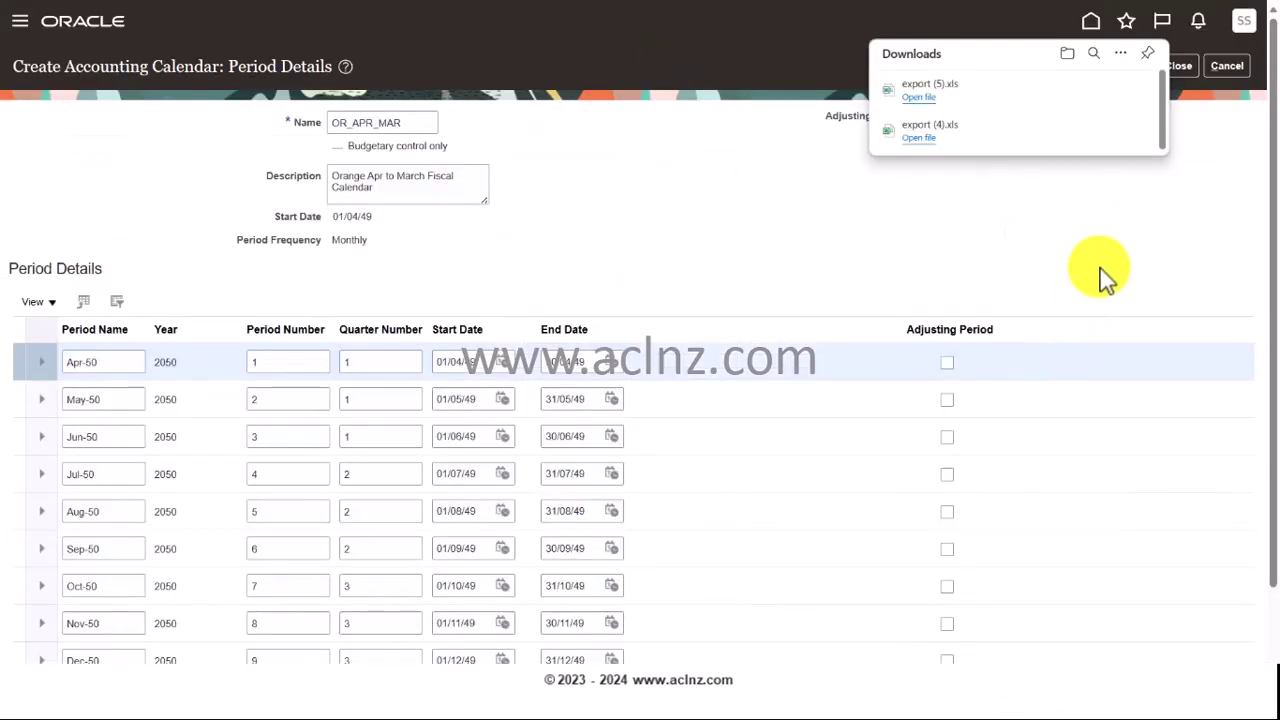
left_click(1096, 312)
Step: Return to the calendar options, discarding the generated periods, and set the calendar's start date to 01/04/23
left_click(1043, 67)
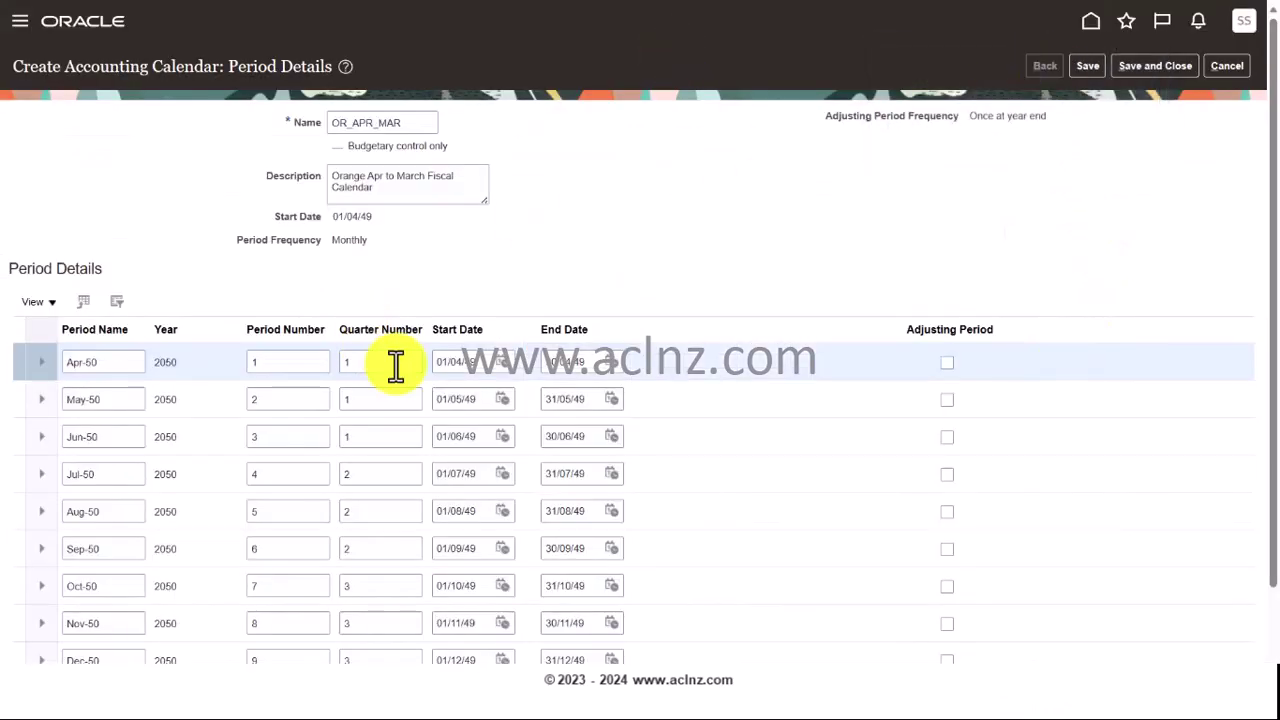
left_click(762, 388)
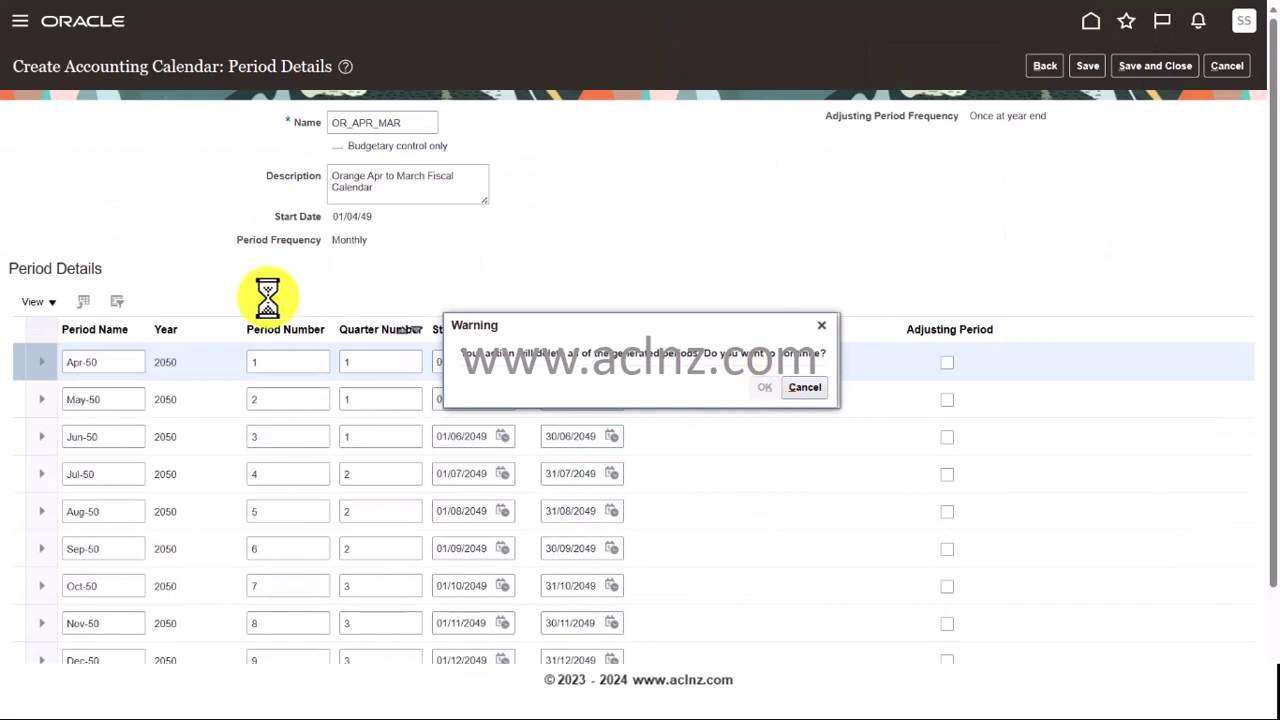
left_click(389, 222)
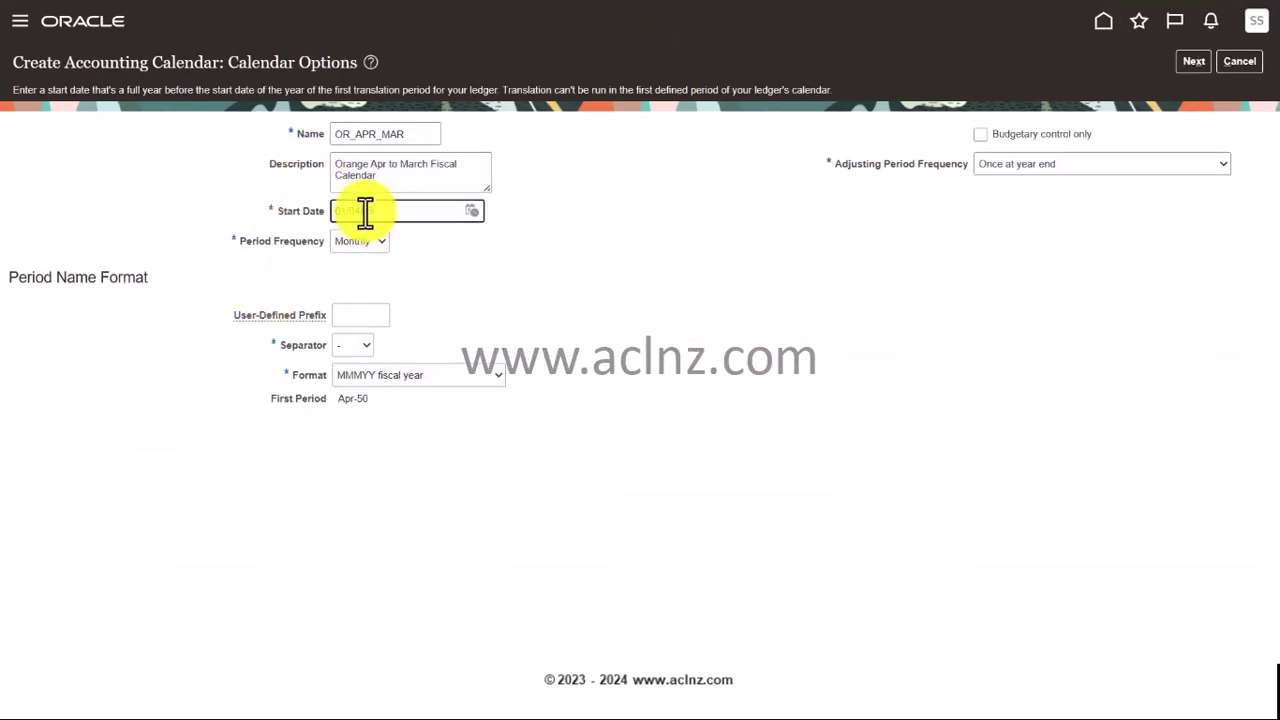
key("Tab")
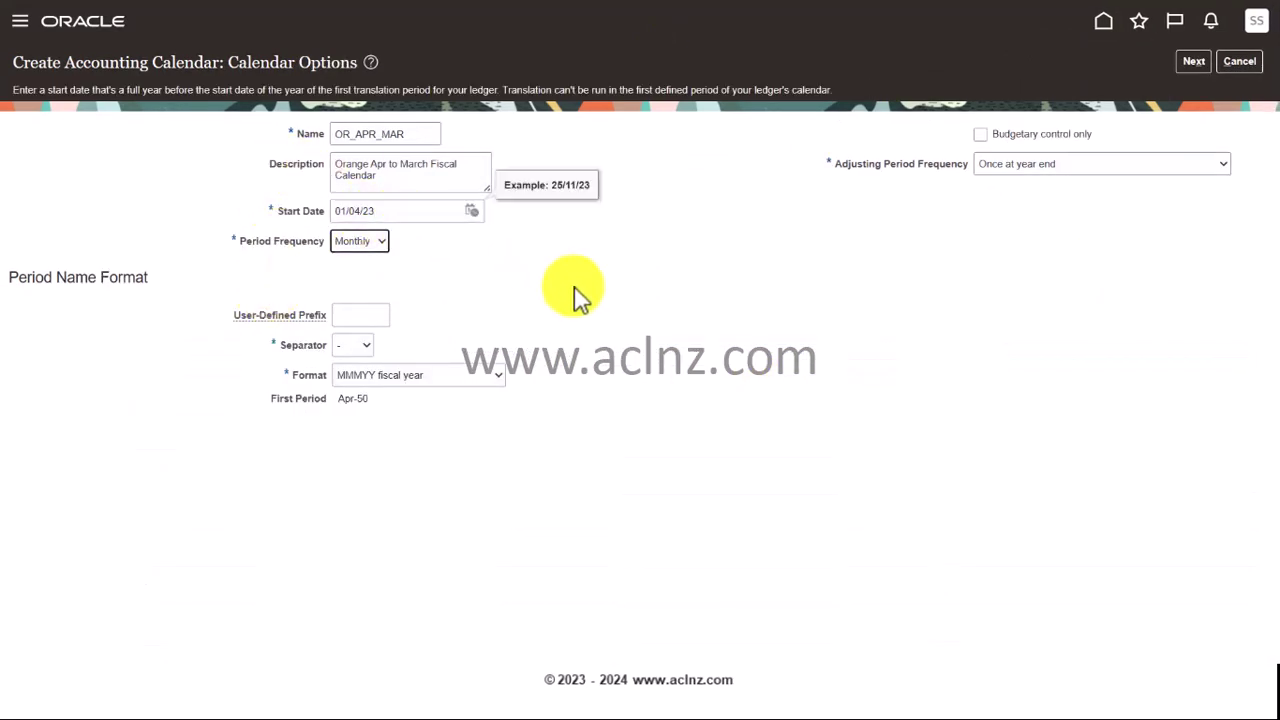
left_click(806, 348)
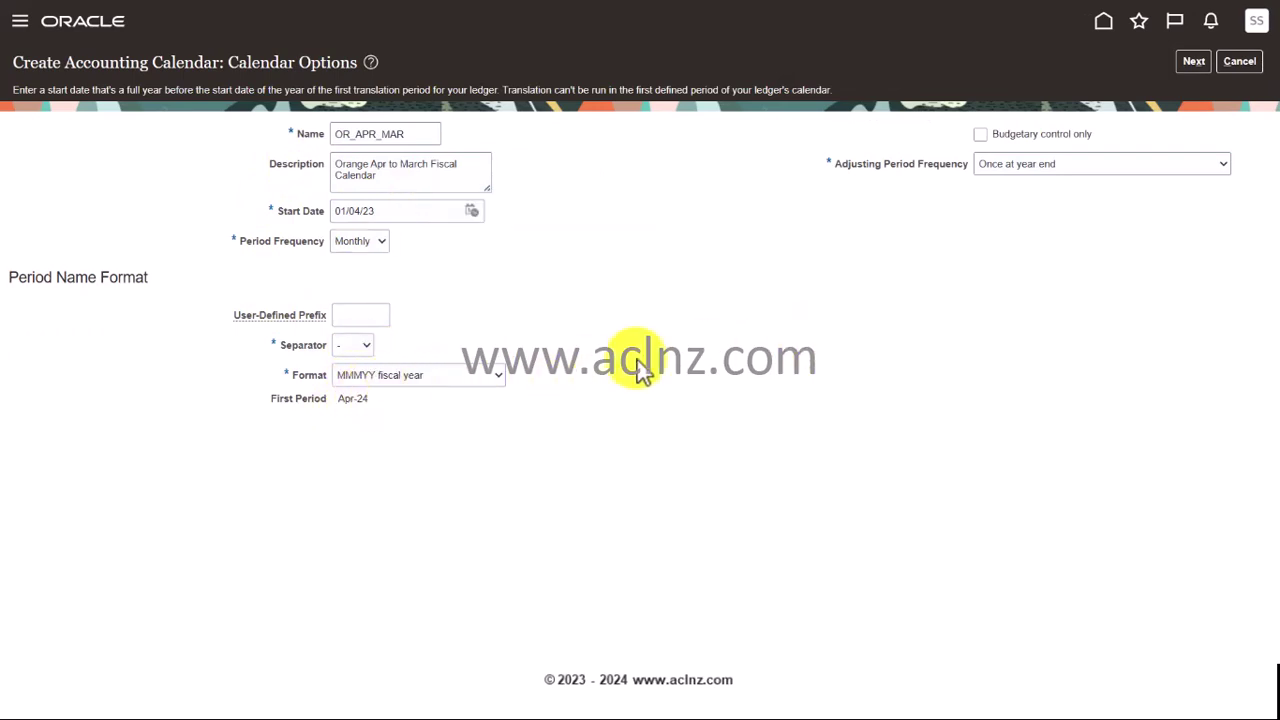
Step: Generate the monthly periods from the 01/04/23 start date, review them through the adjusting period, and save and close the calendar
left_click(1192, 63)
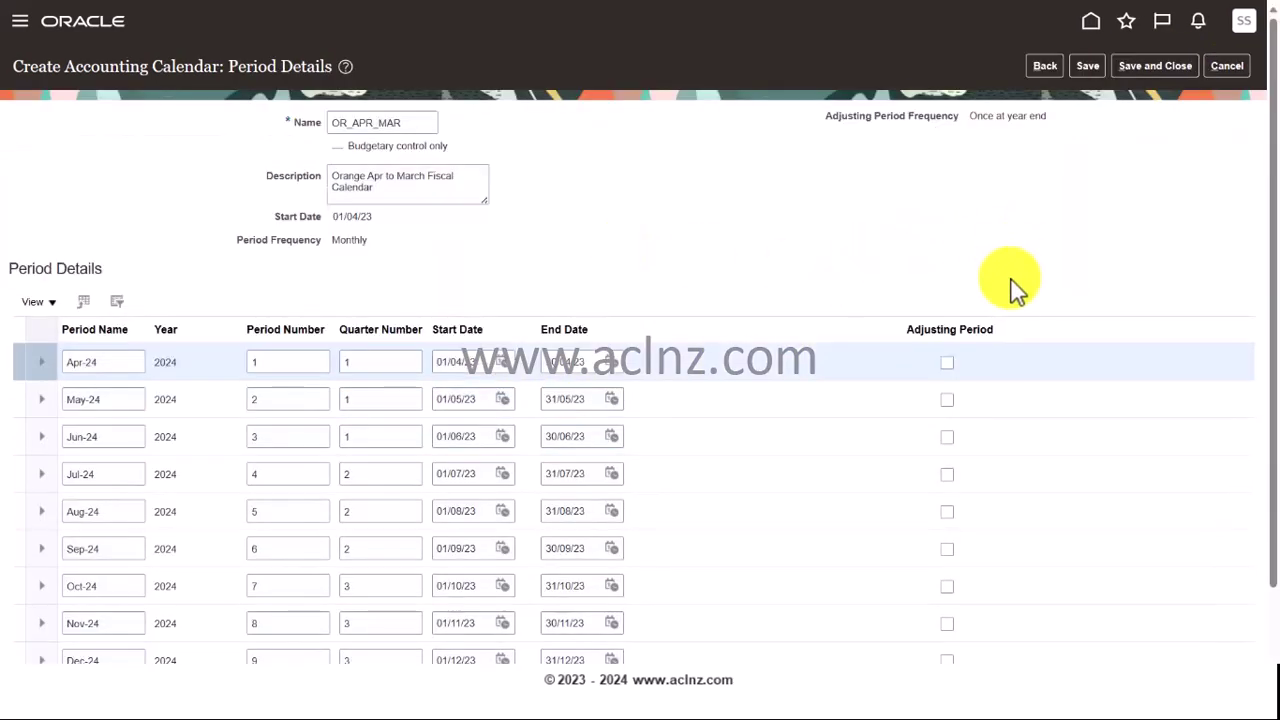
scroll(1043, 471, "down", 3)
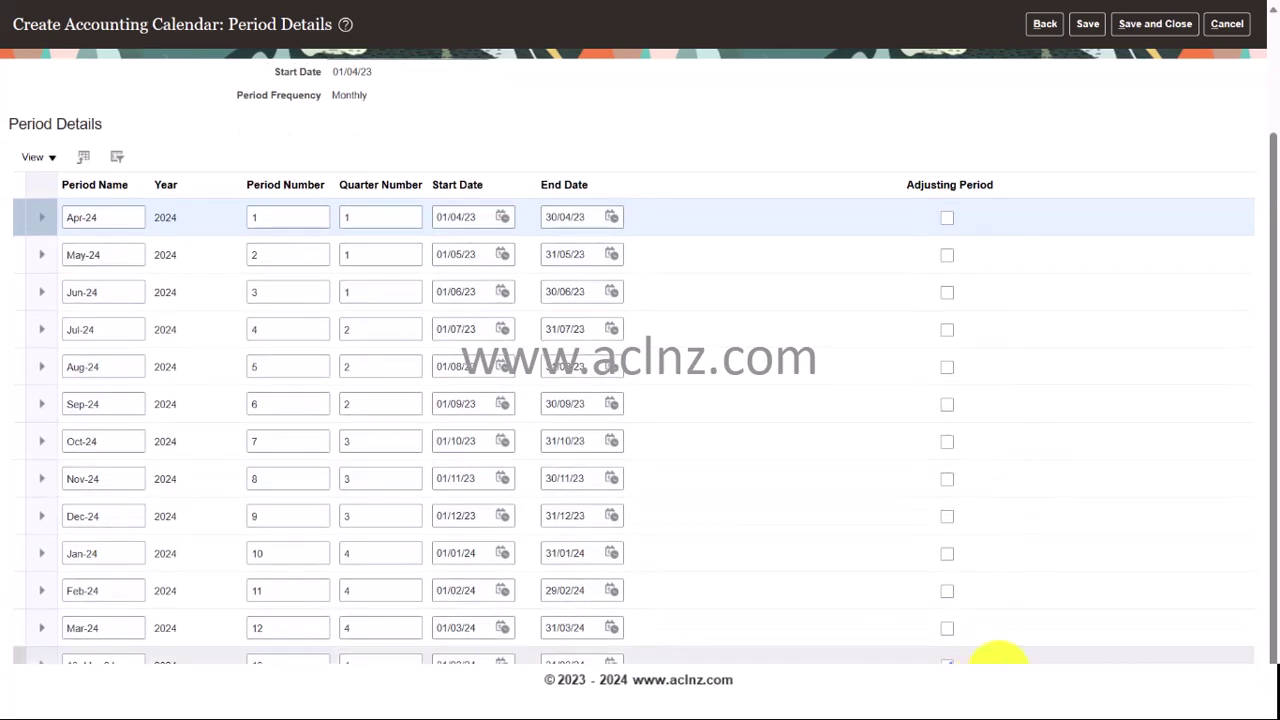
scroll(1000, 660, "up", 3)
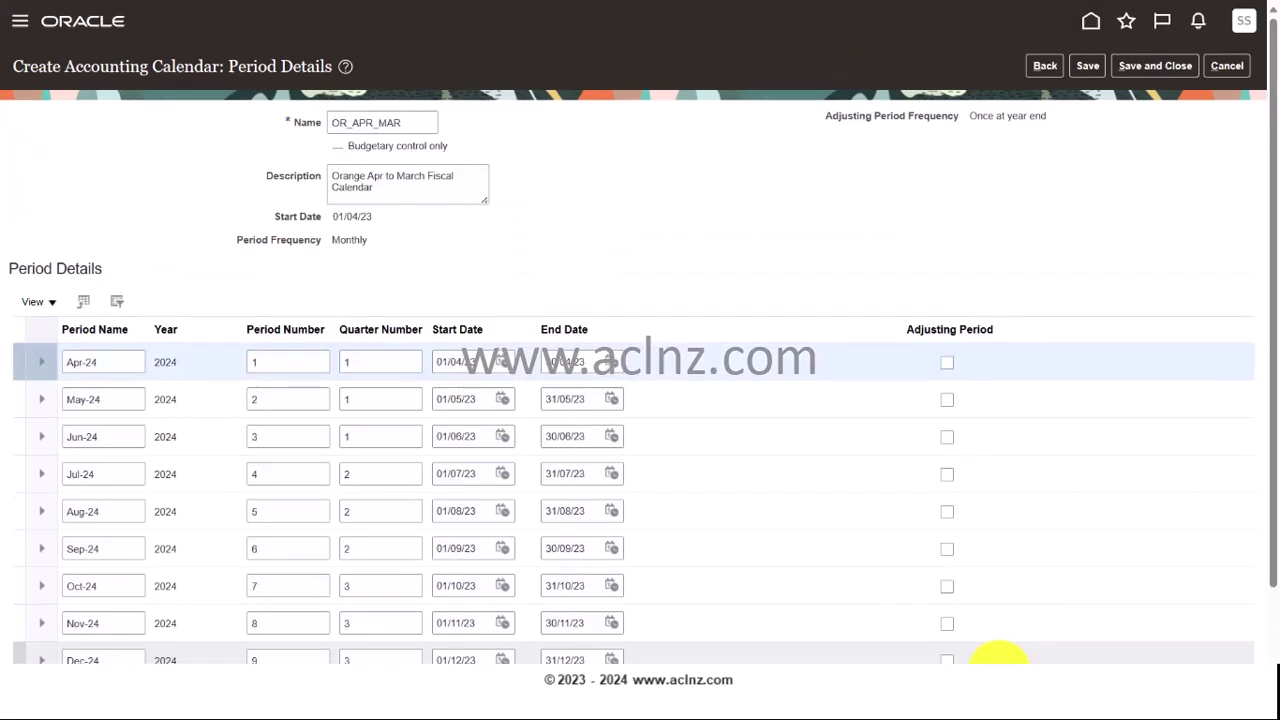
left_click(1158, 70)
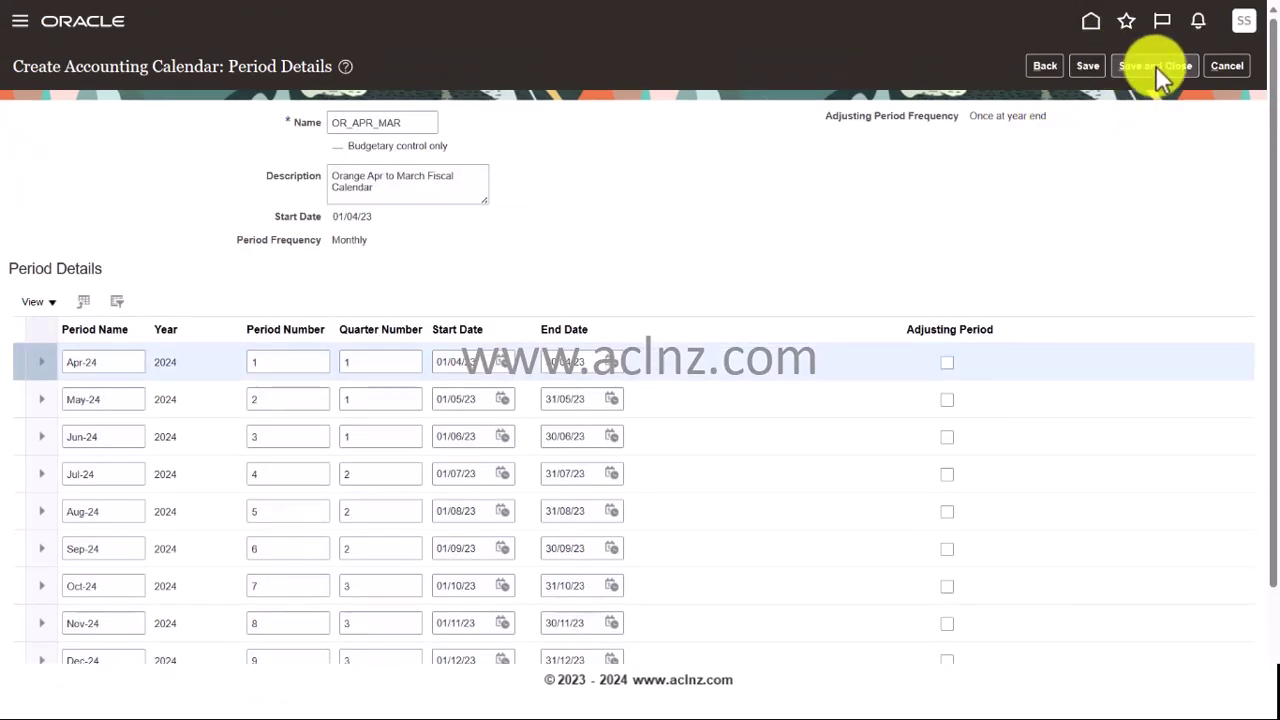